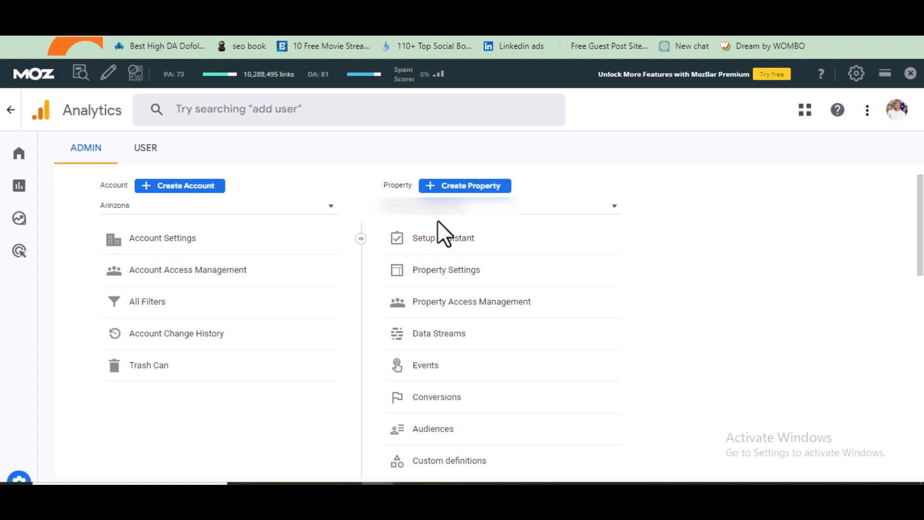
Start creating a new property and name it MushinMarket
{"action": "left_click", "coordinate": [490, 188]}
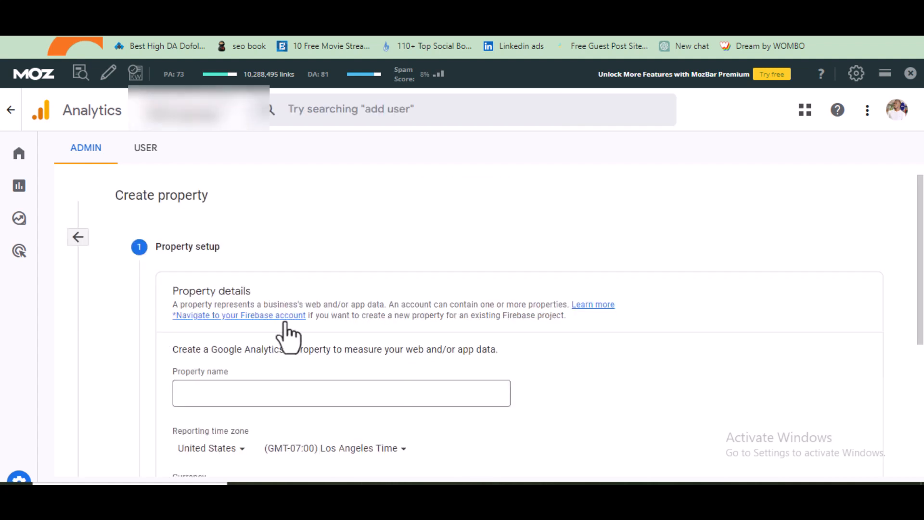
{"action": "left_click", "coordinate": [286, 393]}
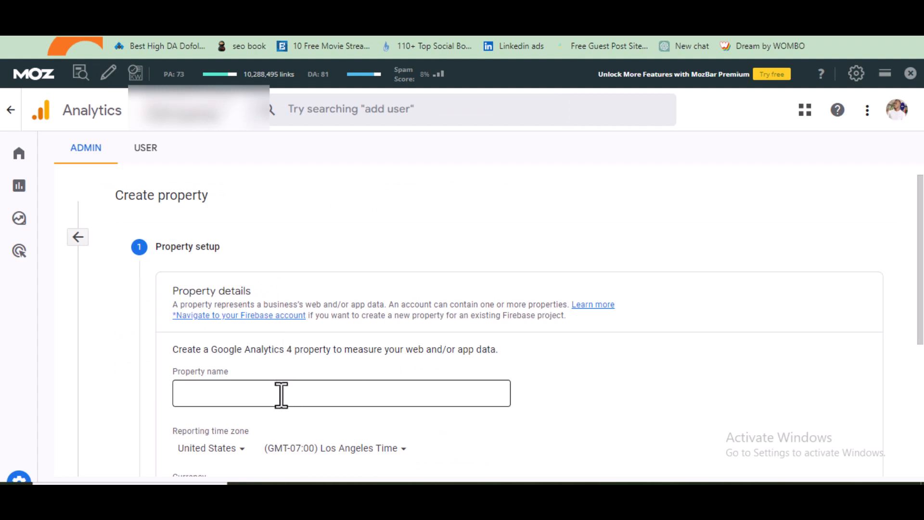
{"action": "left_click", "coordinate": [251, 394]}
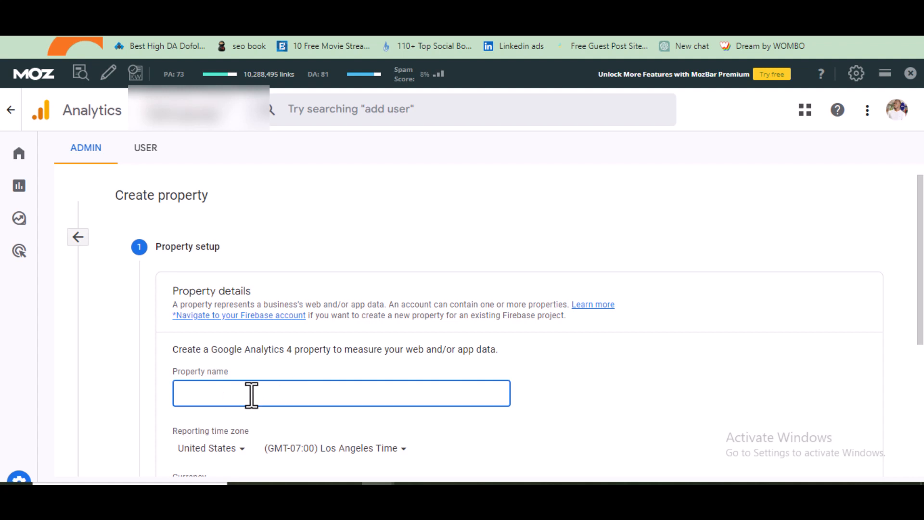
{"action": "type", "text": "MushinMarket"}
Set the reporting time zone country to Nigeria
{"action": "scroll", "coordinate": [169, 353], "scroll_direction": "down", "scroll_amount": 1}
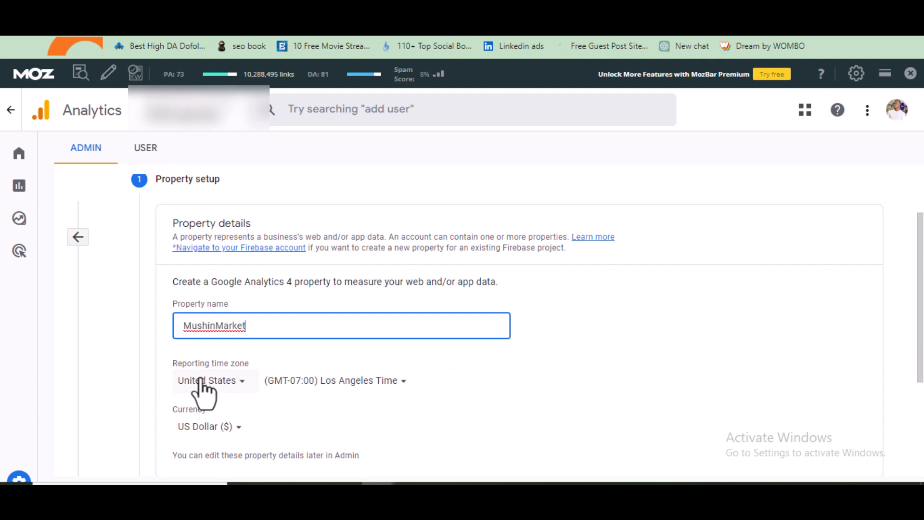
{"action": "left_click", "coordinate": [245, 380]}
{"action": "scroll", "coordinate": [272, 308], "scroll_direction": "down", "scroll_amount": 15}
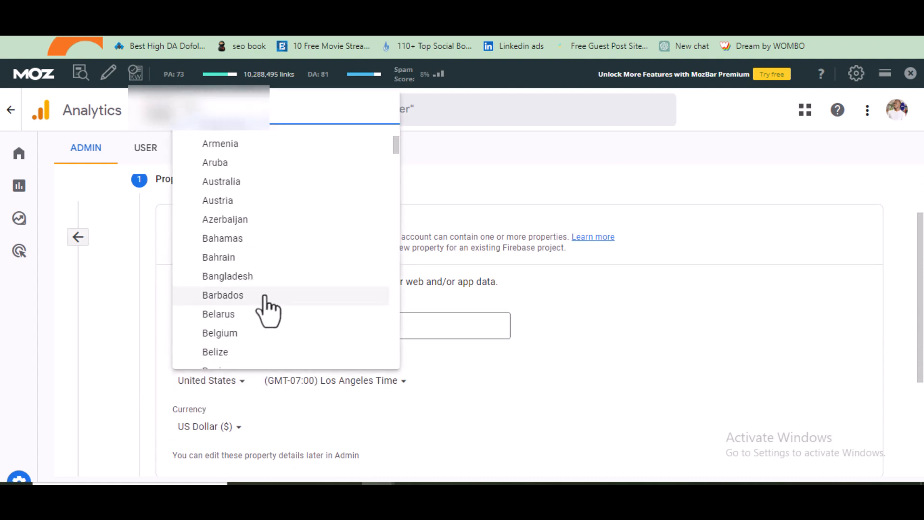
{"action": "scroll", "coordinate": [301, 254], "scroll_direction": "down", "scroll_amount": 20}
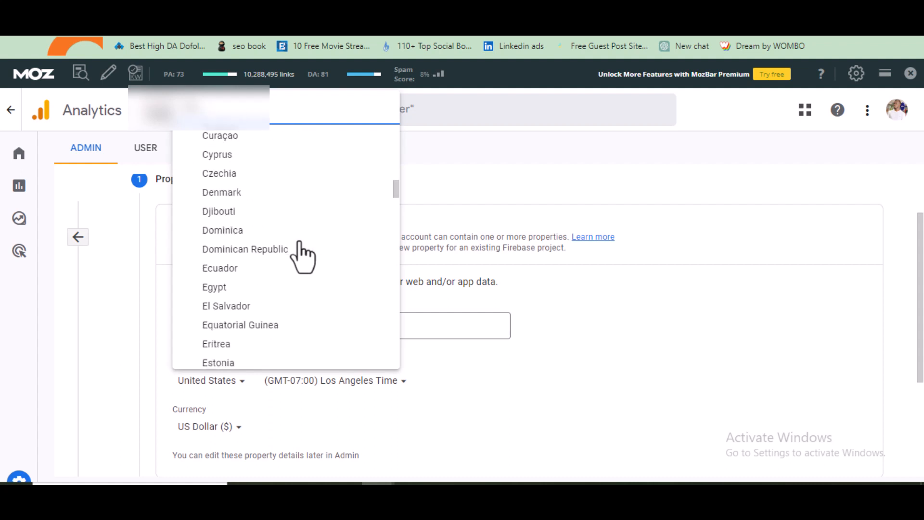
{"action": "scroll", "coordinate": [302, 258], "scroll_direction": "down", "scroll_amount": 10}
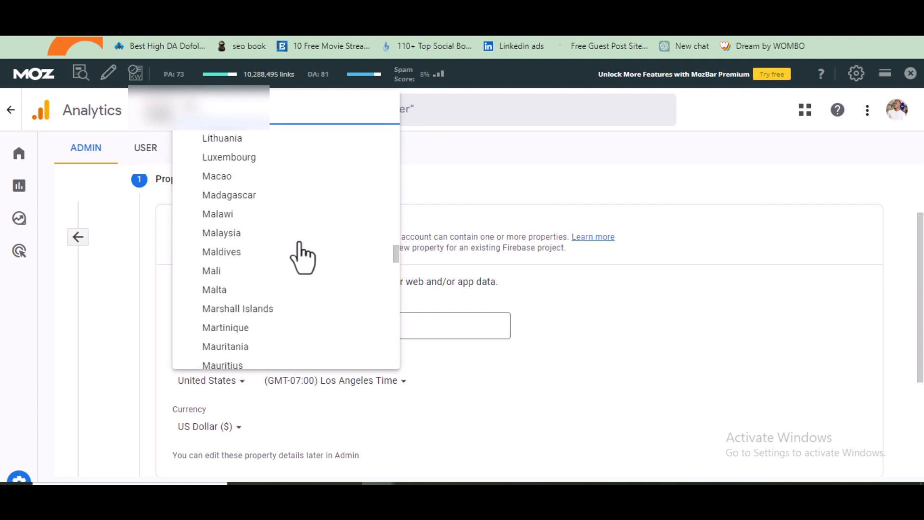
{"action": "scroll", "coordinate": [299, 260], "scroll_direction": "down", "scroll_amount": 5}
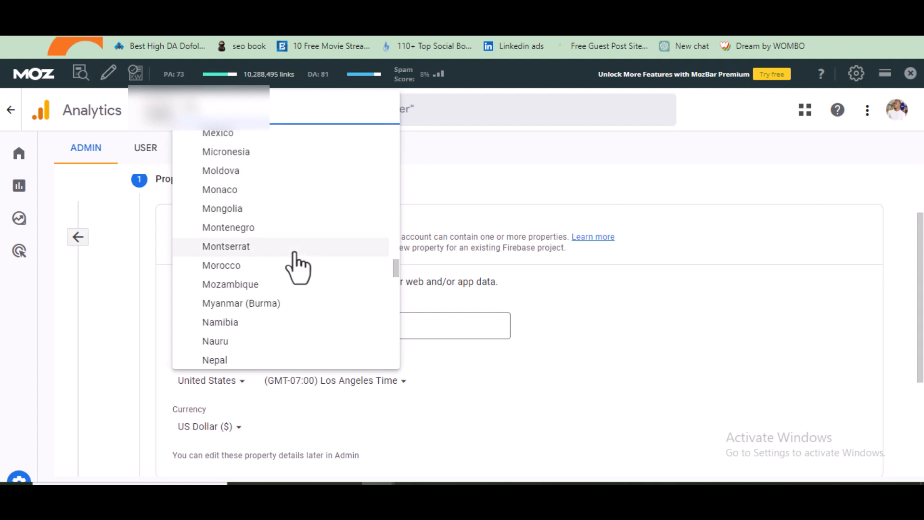
{"action": "left_click", "coordinate": [217, 339]}
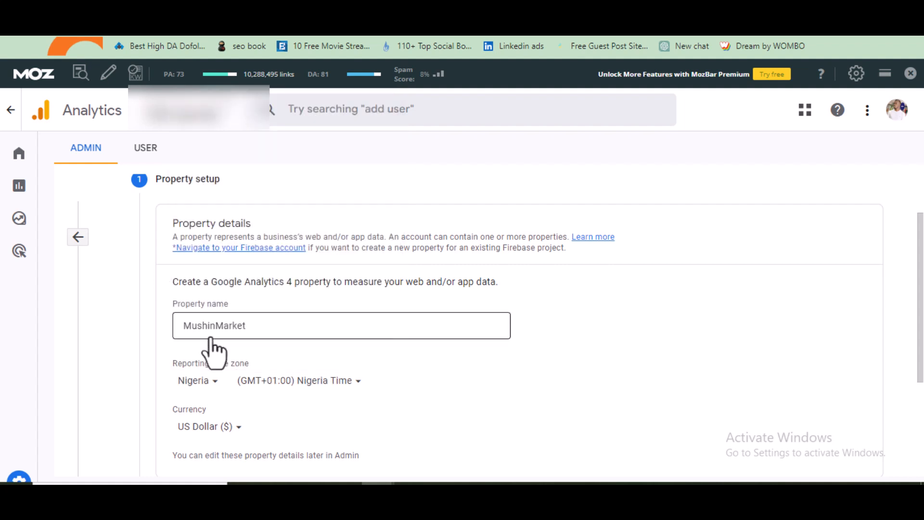
{"action": "scroll", "coordinate": [378, 376], "scroll_direction": "down", "scroll_amount": 3}
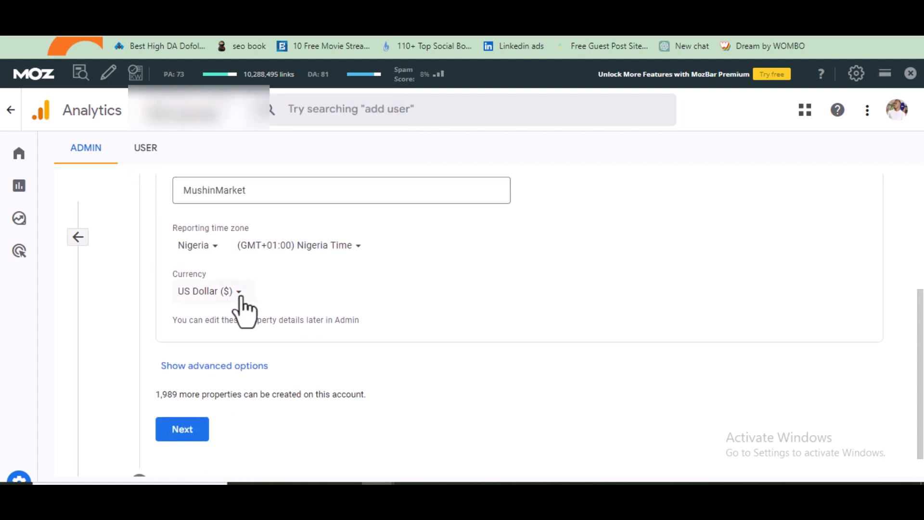
{"action": "left_click", "coordinate": [238, 296]}
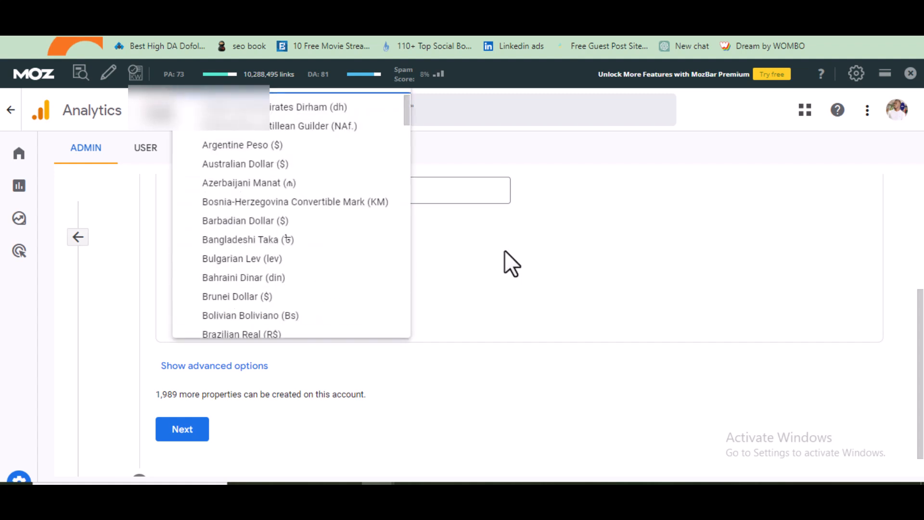
{"action": "left_click", "coordinate": [485, 265]}
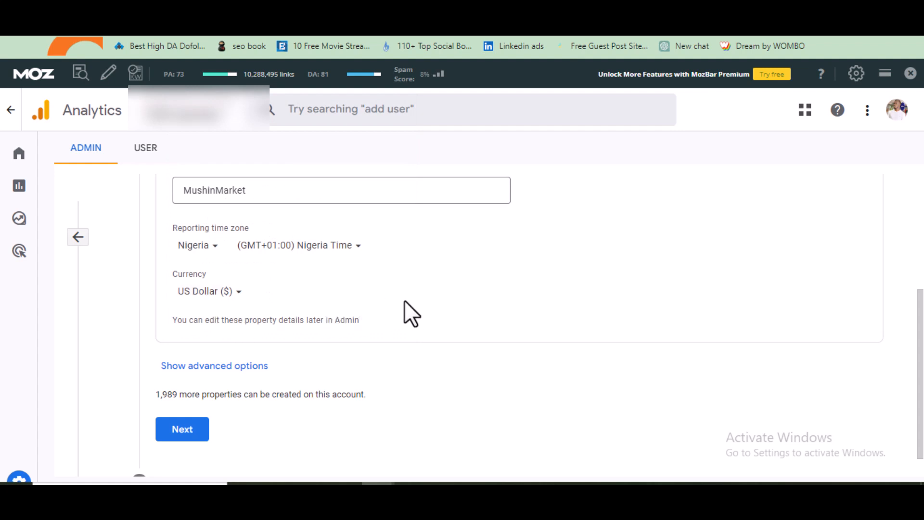
Continue from property setup to the business details step
{"action": "scroll", "coordinate": [405, 303], "scroll_direction": "up", "scroll_amount": 1}
{"action": "scroll", "coordinate": [385, 328], "scroll_direction": "down", "scroll_amount": 2}
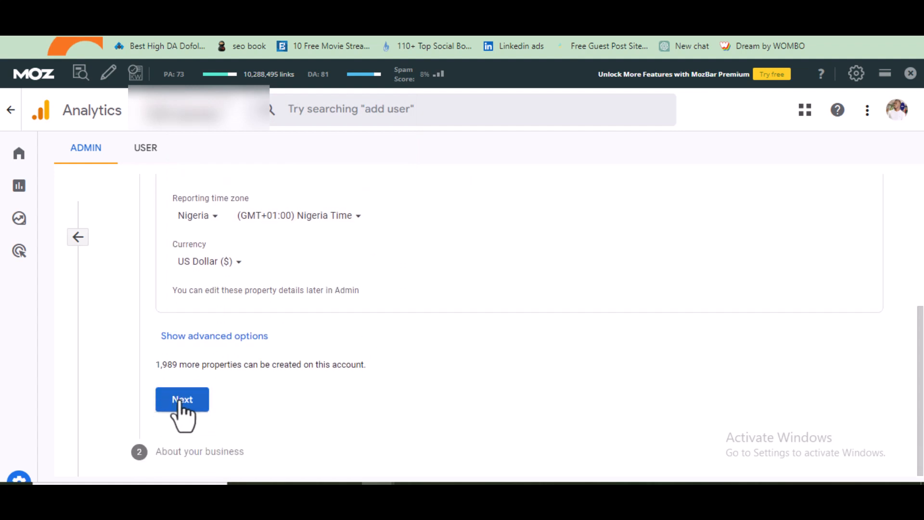
{"action": "left_click", "coordinate": [180, 402]}
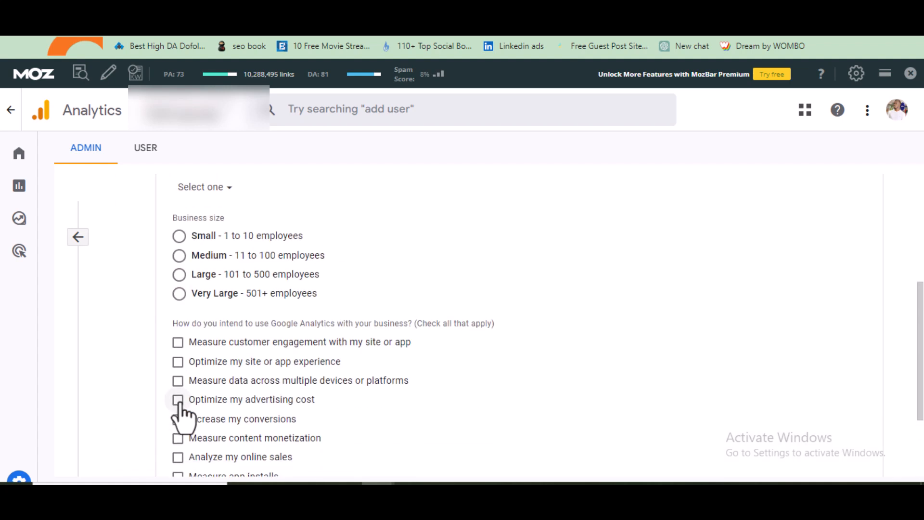
Set the industry category to Other Business Activity
{"action": "scroll", "coordinate": [413, 289], "scroll_direction": "up", "scroll_amount": 1}
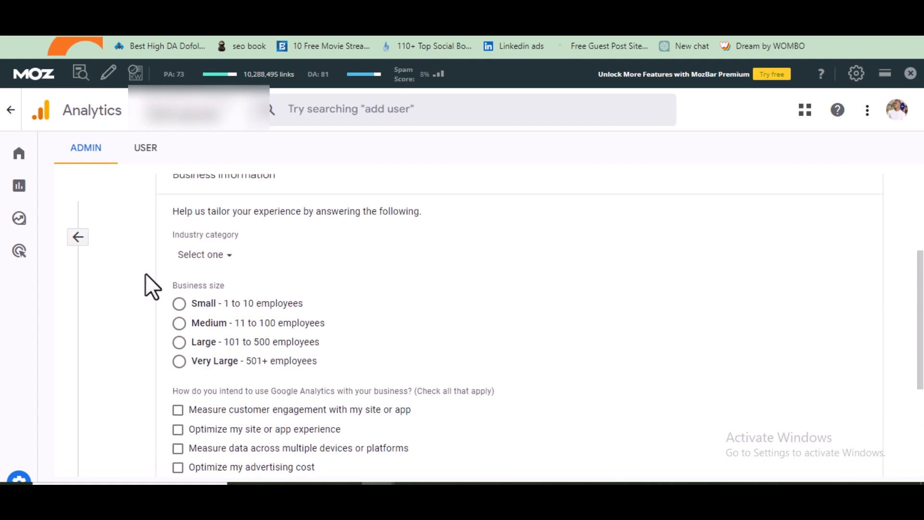
{"action": "left_click", "coordinate": [228, 259]}
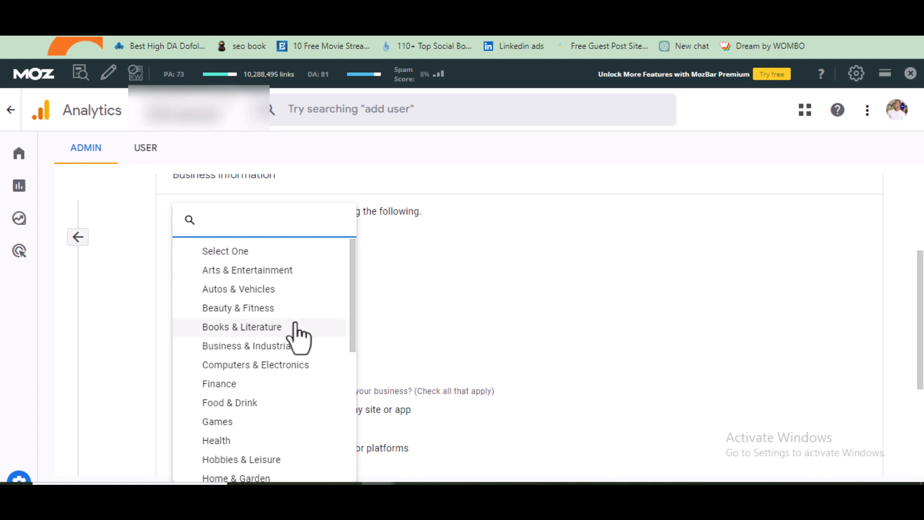
{"action": "scroll", "coordinate": [302, 340], "scroll_direction": "down", "scroll_amount": 3}
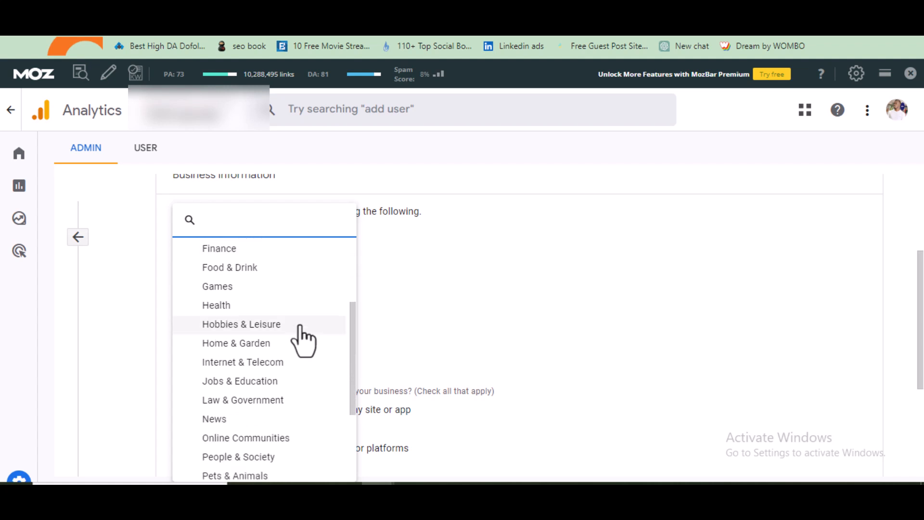
{"action": "scroll", "coordinate": [302, 341], "scroll_direction": "down", "scroll_amount": 3}
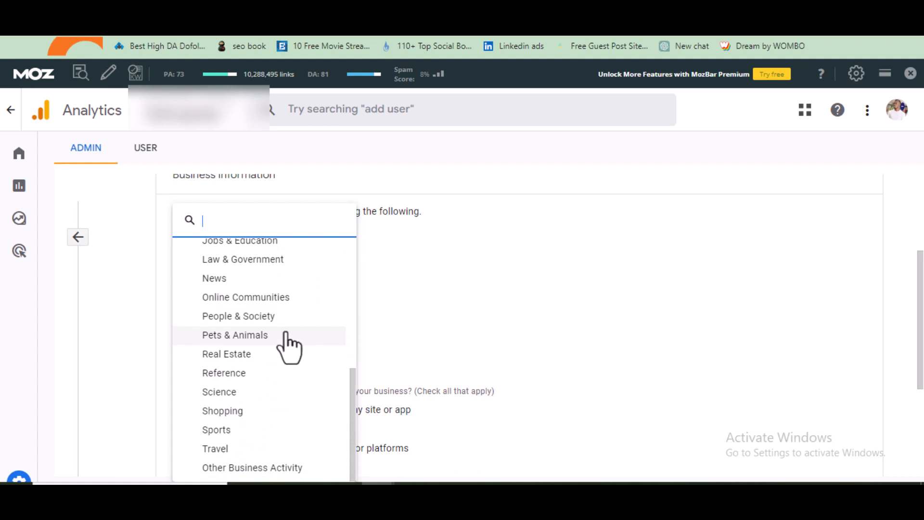
{"action": "left_click", "coordinate": [302, 467]}
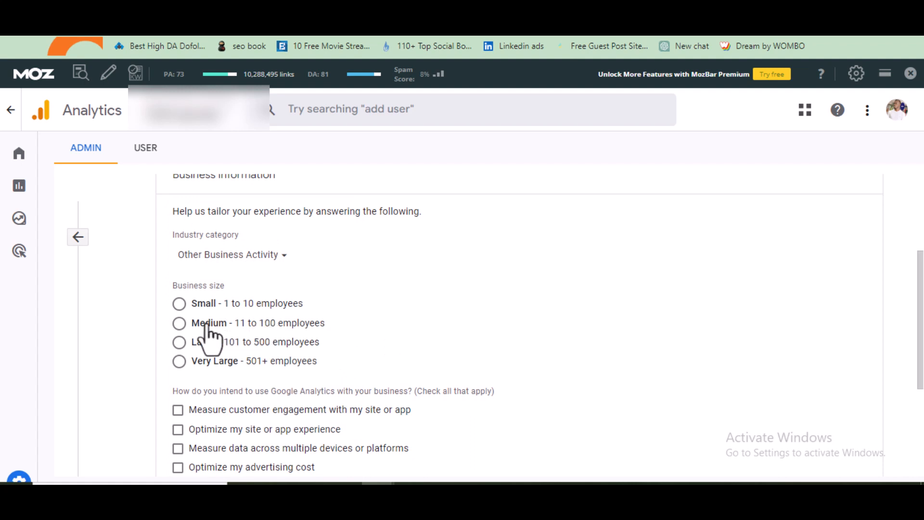
Choose Small business size and tick customer engagement, site experience optimisation, and measuring data across devices
{"action": "left_click", "coordinate": [178, 304]}
{"action": "scroll", "coordinate": [368, 310], "scroll_direction": "down", "scroll_amount": 3}
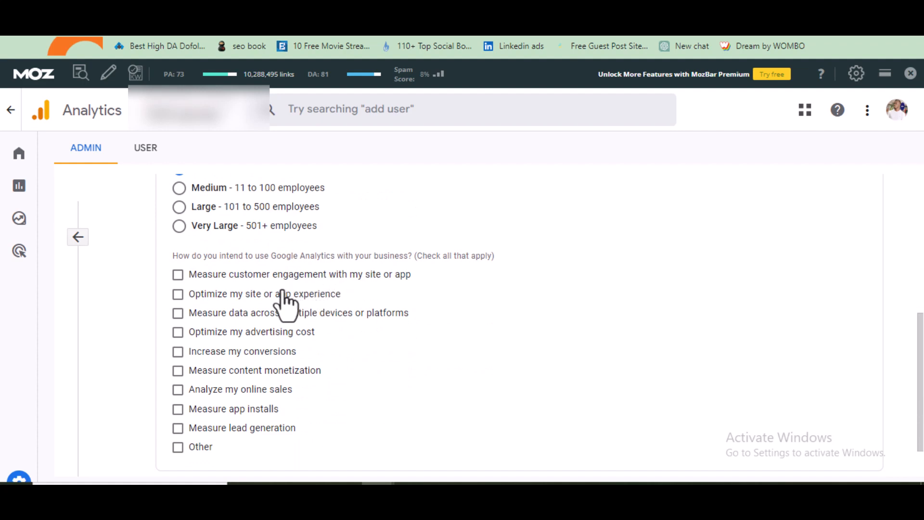
{"action": "left_click", "coordinate": [178, 312]}
{"action": "left_click", "coordinate": [177, 275]}
{"action": "left_click", "coordinate": [177, 294]}
{"action": "left_click", "coordinate": [178, 313]}
{"action": "scroll", "coordinate": [324, 399], "scroll_direction": "up", "scroll_amount": 3}
{"action": "scroll", "coordinate": [327, 393], "scroll_direction": "down", "scroll_amount": 4}
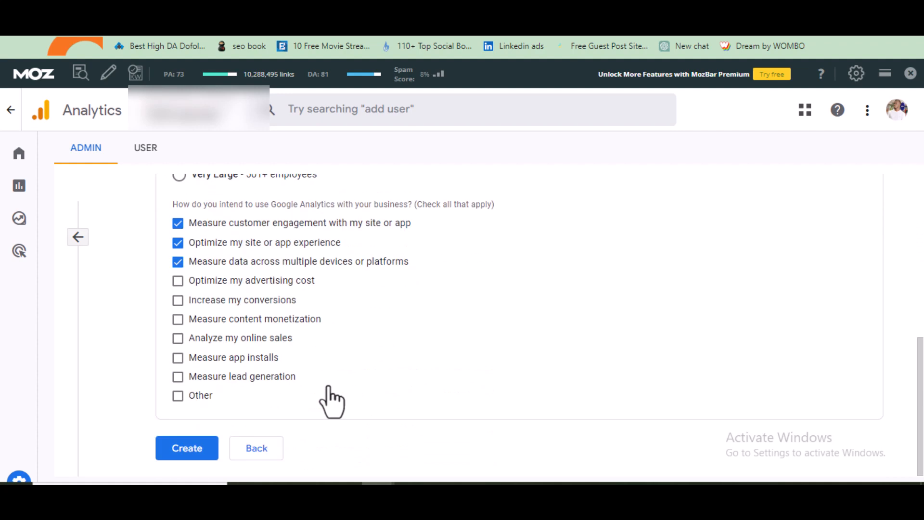
Create the property and choose Web as the data collection platform
{"action": "left_click", "coordinate": [184, 456]}
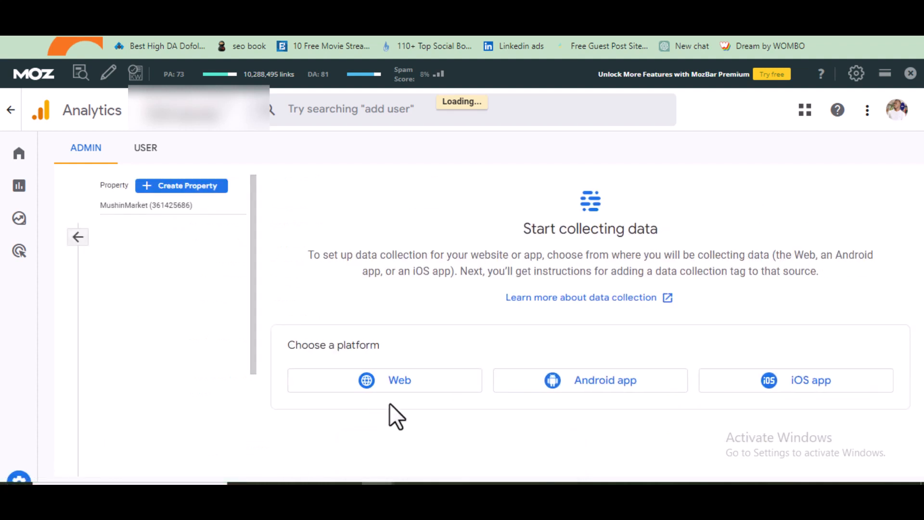
{"action": "left_click", "coordinate": [393, 390]}
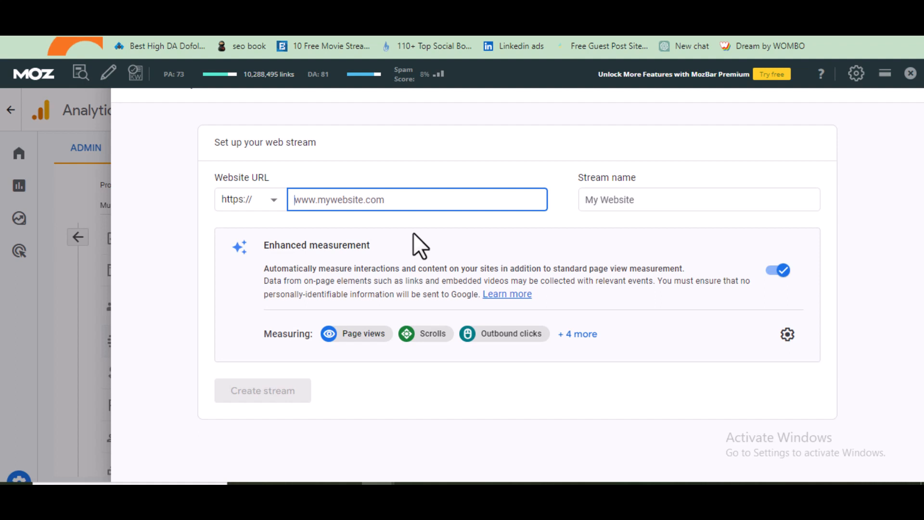
Create a web stream for mushinmarket.com named MushinMarket
{"action": "type", "text": "mu"}
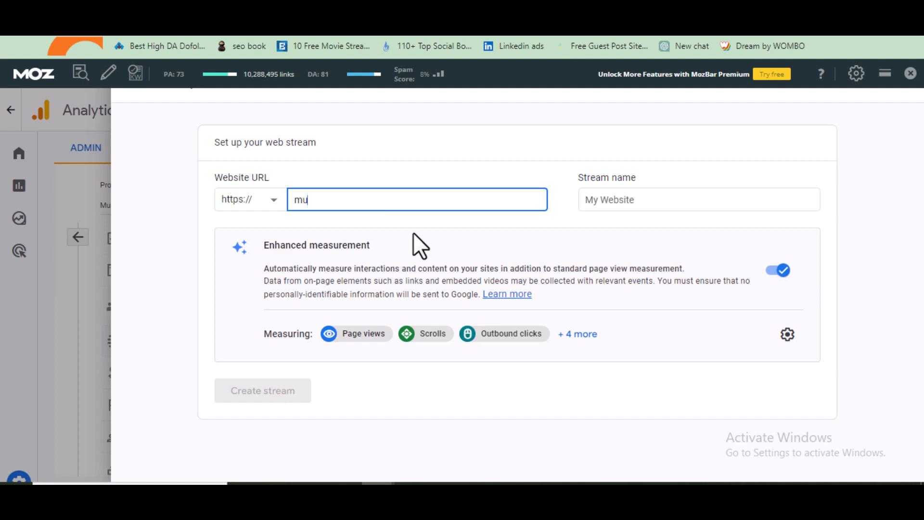
{"action": "type", "text": "shinmarket.com"}
{"action": "left_click", "coordinate": [644, 199]}
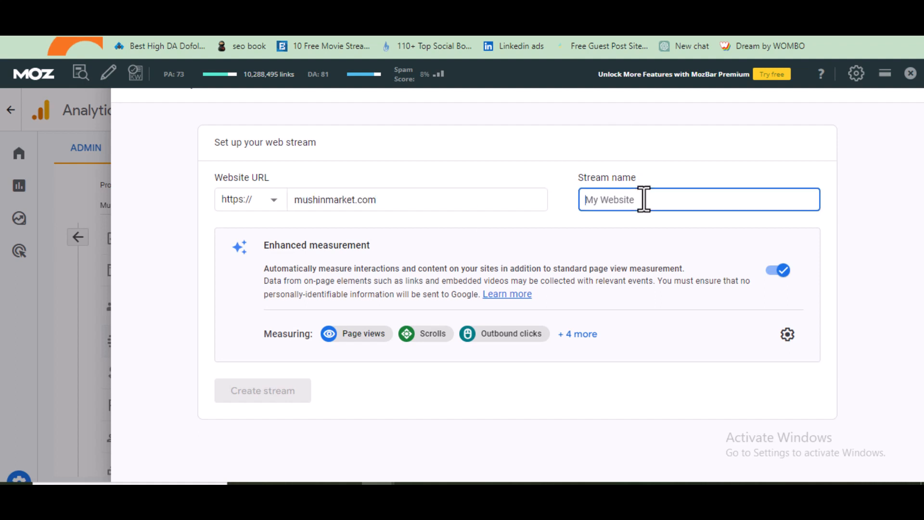
{"action": "type", "text": "Mu"}
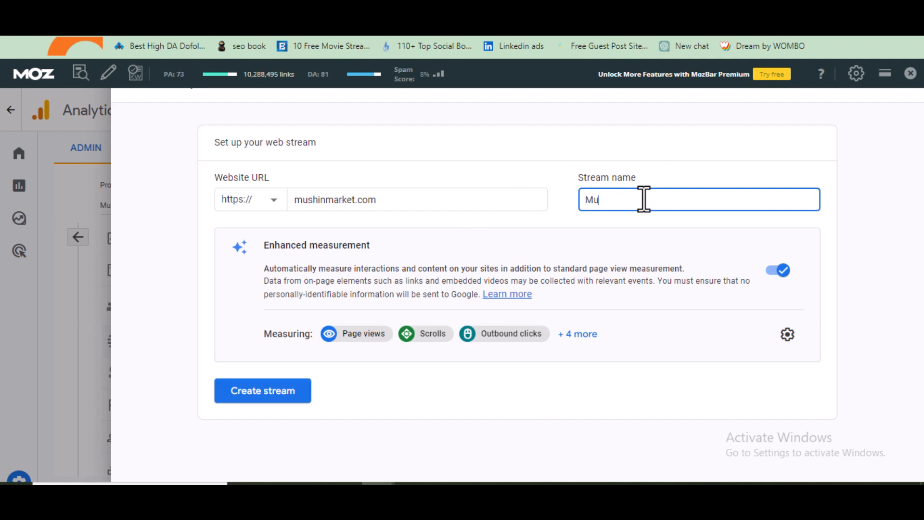
{"action": "type", "text": "shinMarket"}
{"action": "left_click", "coordinate": [253, 391]}
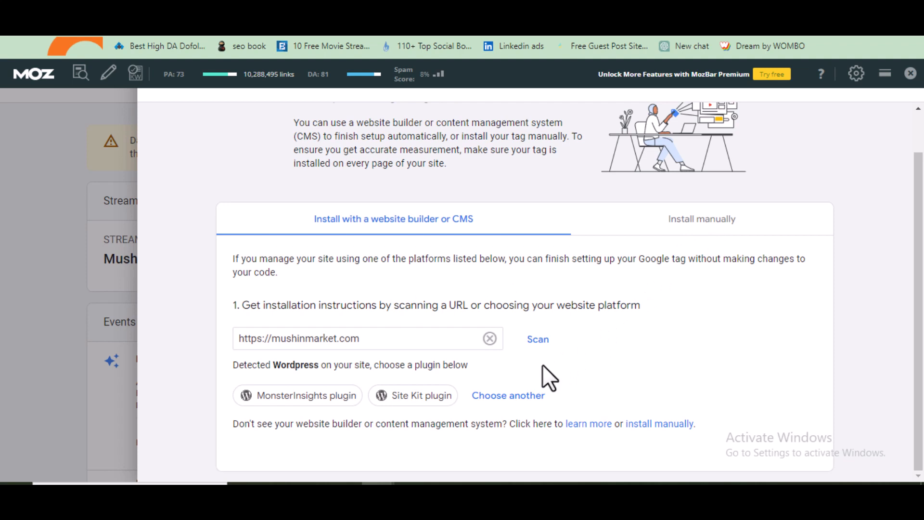
Browse other website platforms, then switch to manual installation and copy the Google tag code
{"action": "left_click", "coordinate": [511, 403]}
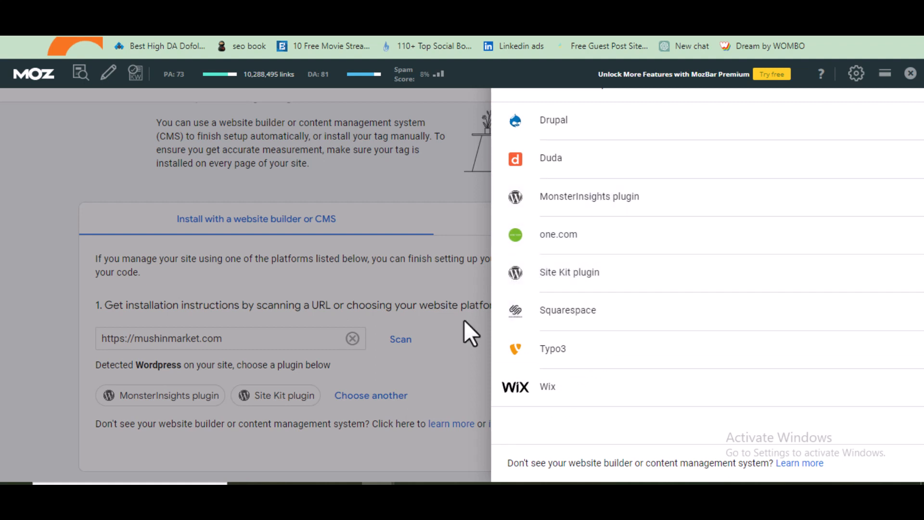
{"action": "left_click", "coordinate": [438, 342]}
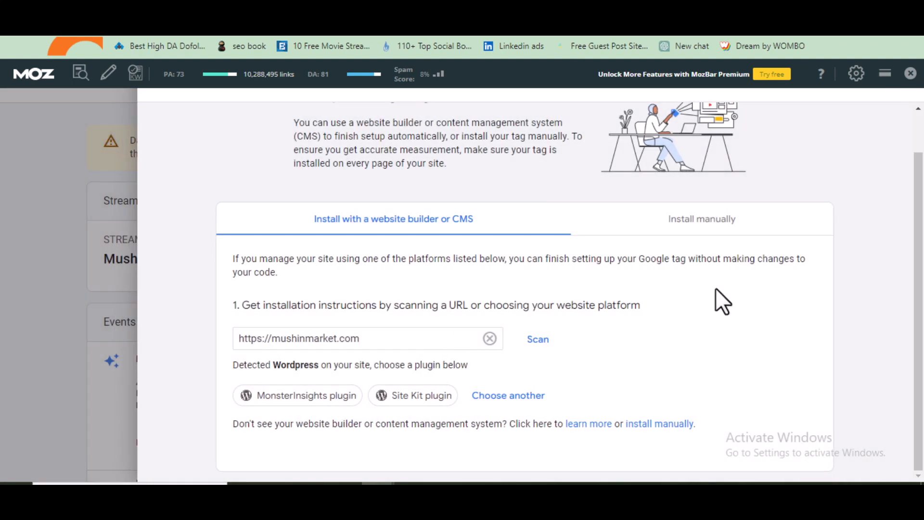
{"action": "left_click", "coordinate": [715, 220]}
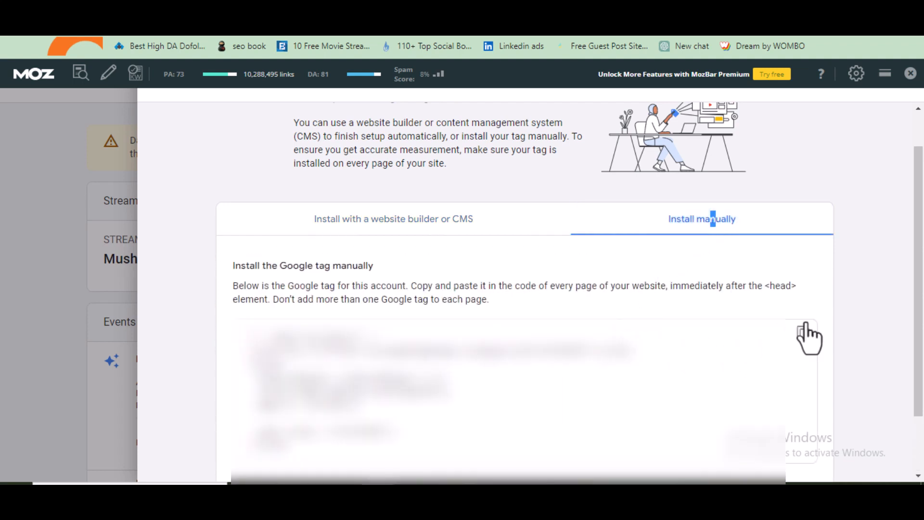
{"action": "left_click", "coordinate": [802, 332]}
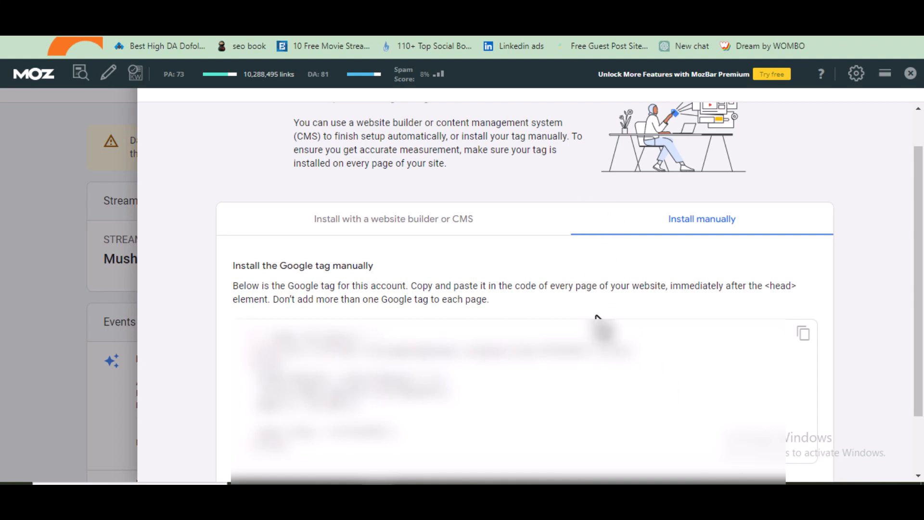
Switch to the WordPress Insert Headers and Footers page and locate the Scripts in Header box
{"action": "left_click", "coordinate": [481, 19]}
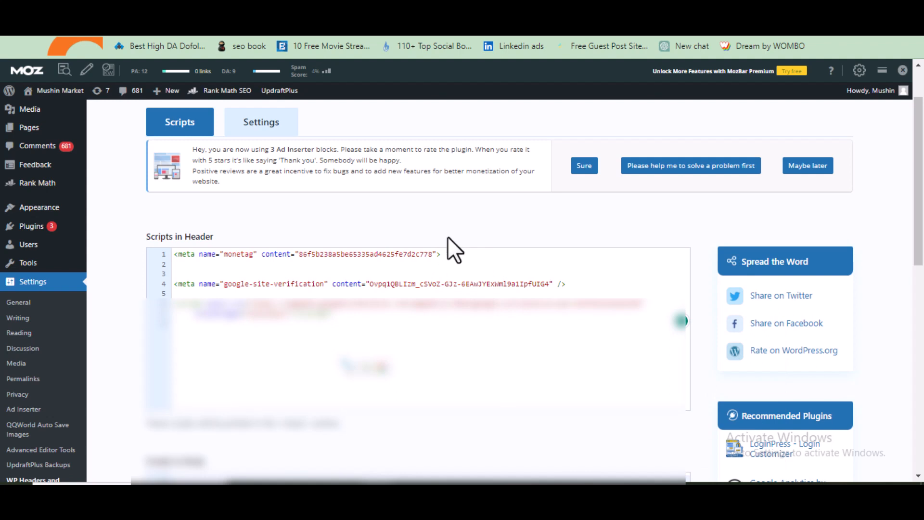
{"action": "scroll", "coordinate": [445, 239], "scroll_direction": "up", "scroll_amount": 2}
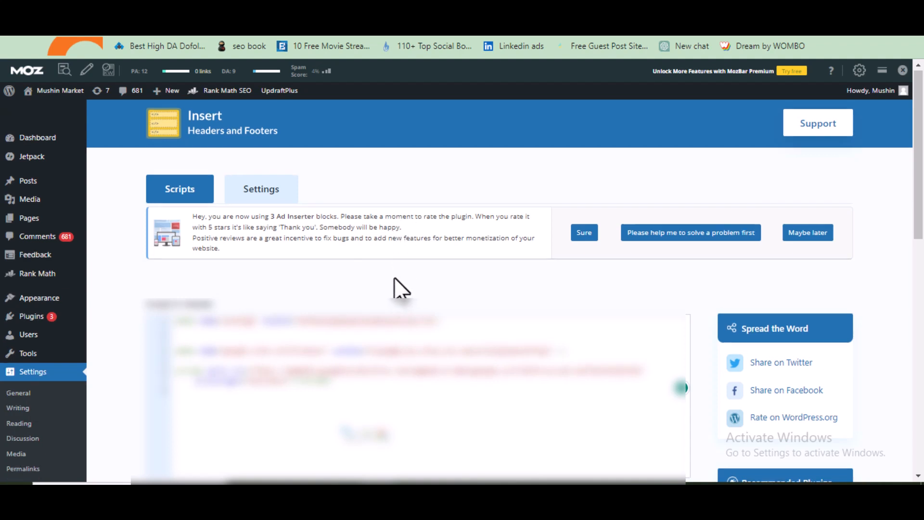
{"action": "scroll", "coordinate": [396, 279], "scroll_direction": "down", "scroll_amount": 2}
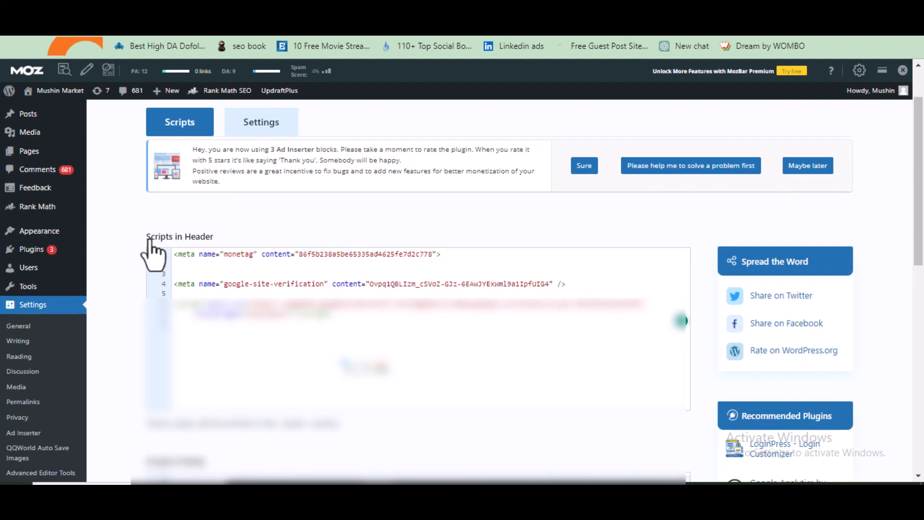
Paste the copied Google tag into the Scripts in Header box below the existing meta tags and save the changes
{"action": "left_click", "coordinate": [219, 335]}
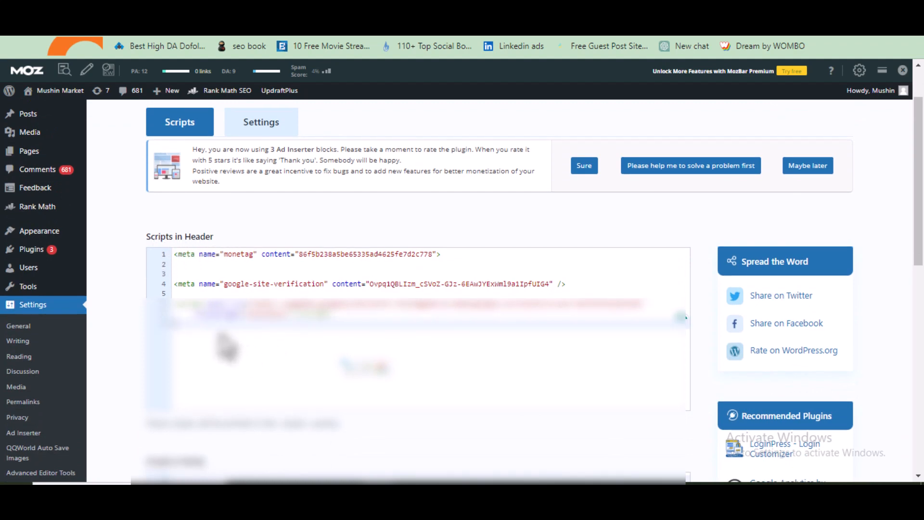
{"action": "key", "text": "Return"}
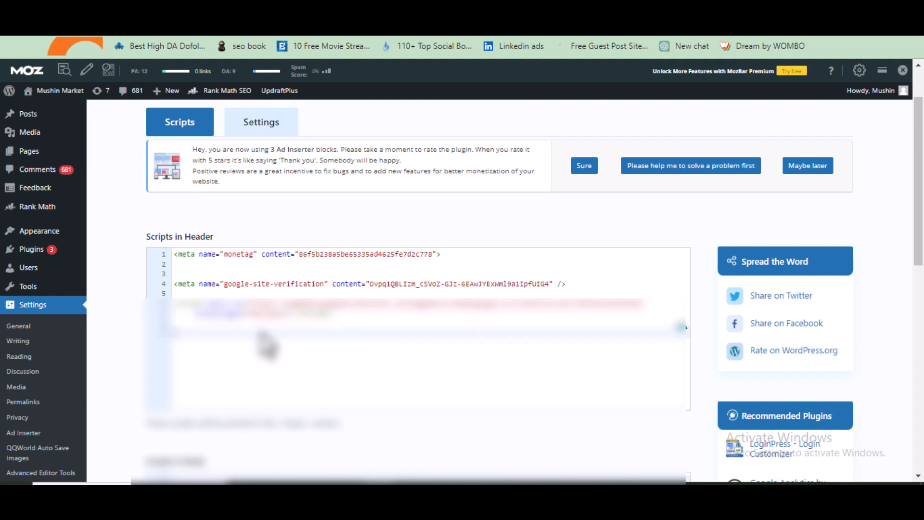
{"action": "key", "text": "ctrl+v"}
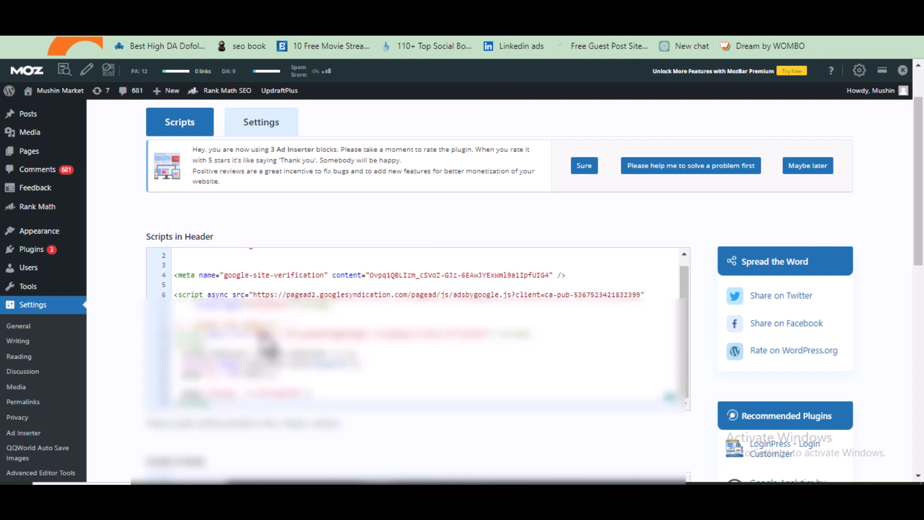
{"action": "scroll", "coordinate": [281, 356], "scroll_direction": "down", "scroll_amount": 6}
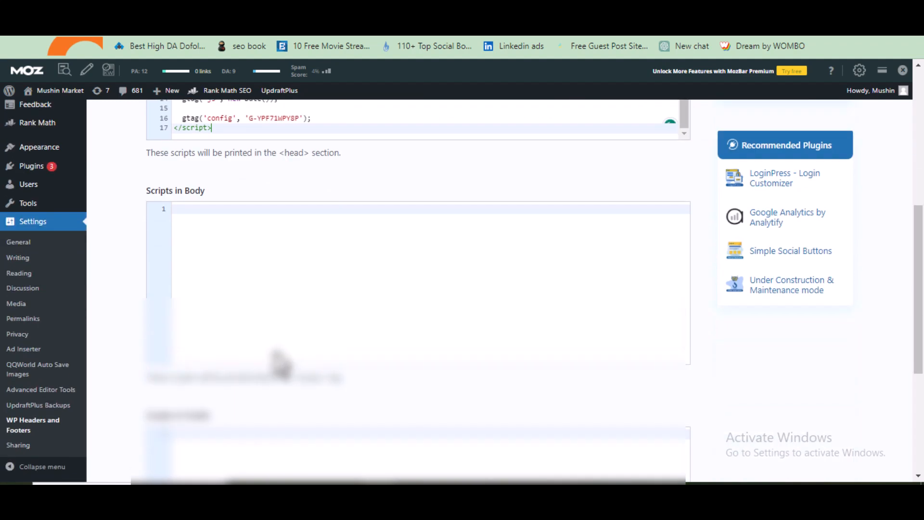
{"action": "scroll", "coordinate": [210, 383], "scroll_direction": "down", "scroll_amount": 4}
{"action": "scroll", "coordinate": [198, 419], "scroll_direction": "up", "scroll_amount": 1}
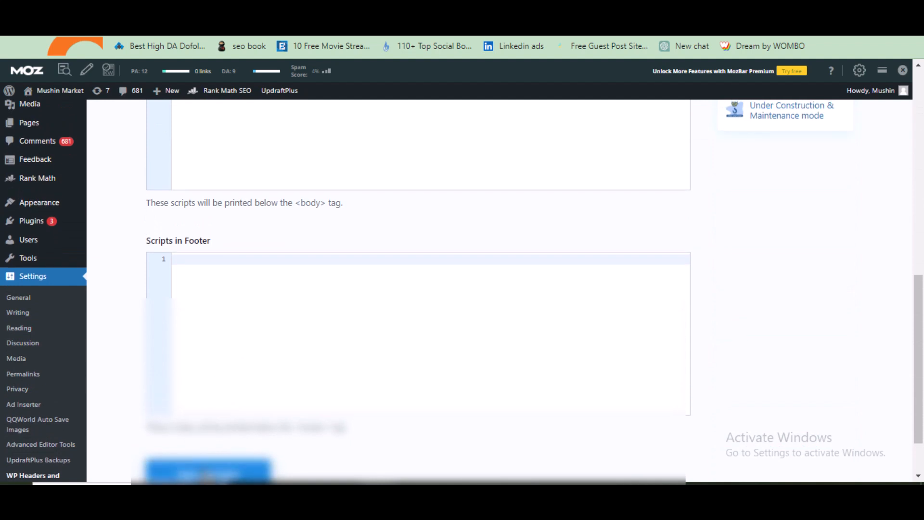
{"action": "left_click", "coordinate": [207, 476]}
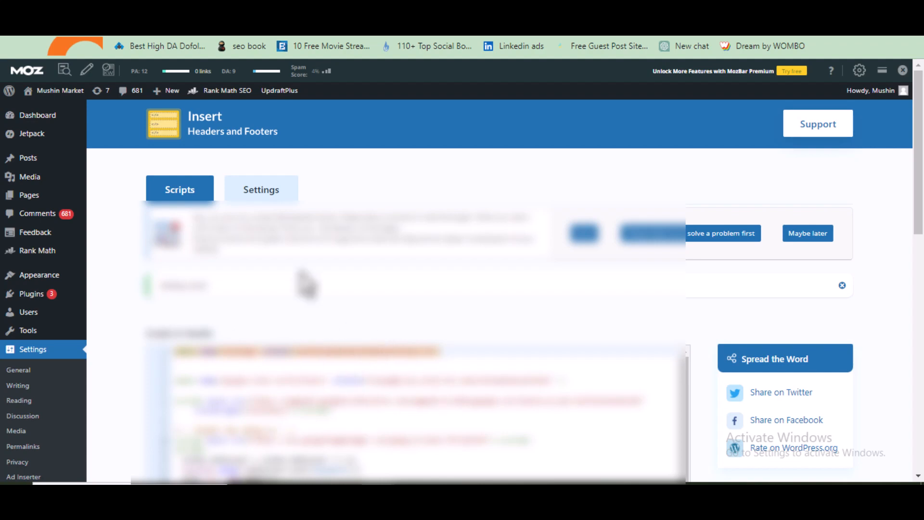
Return to Analytics and close the tag installation and stream details panels to reach the Data Streams list
{"action": "key", "text": "ctrl+Tab"}
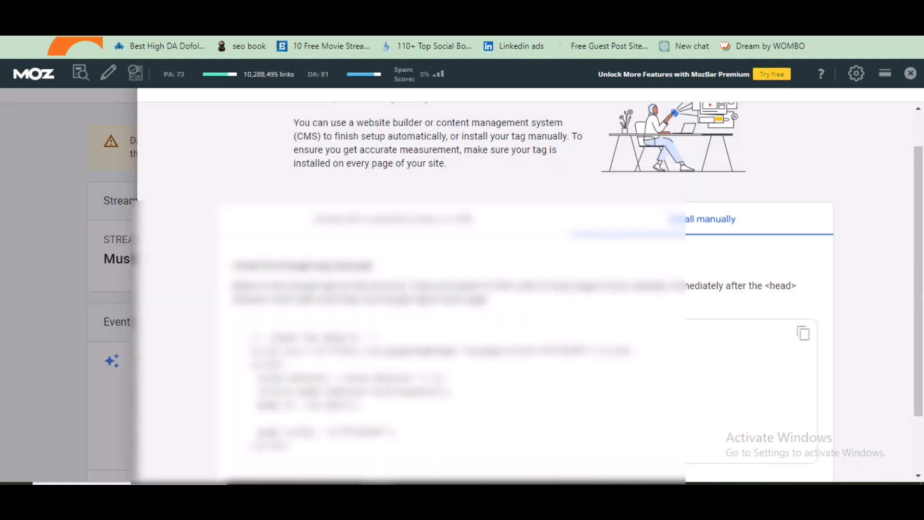
{"action": "scroll", "coordinate": [850, 211], "scroll_direction": "down", "scroll_amount": 2}
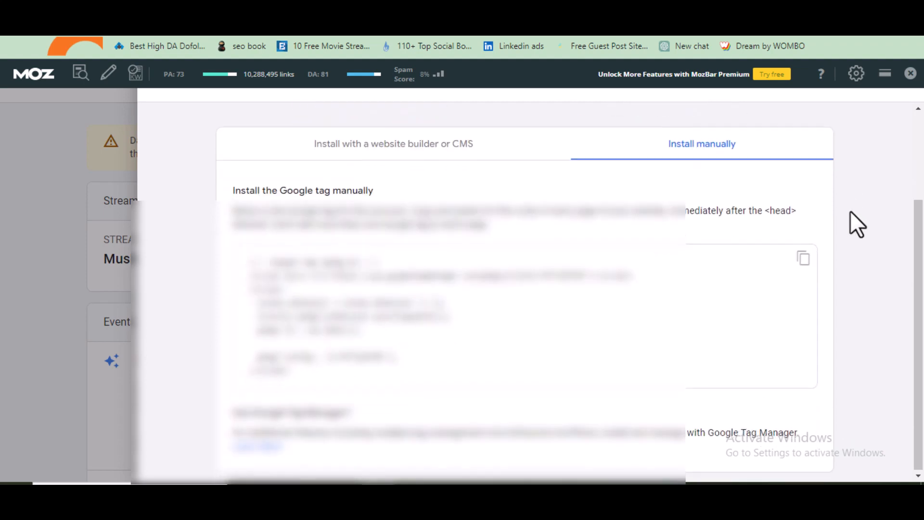
{"action": "scroll", "coordinate": [877, 183], "scroll_direction": "up", "scroll_amount": 2}
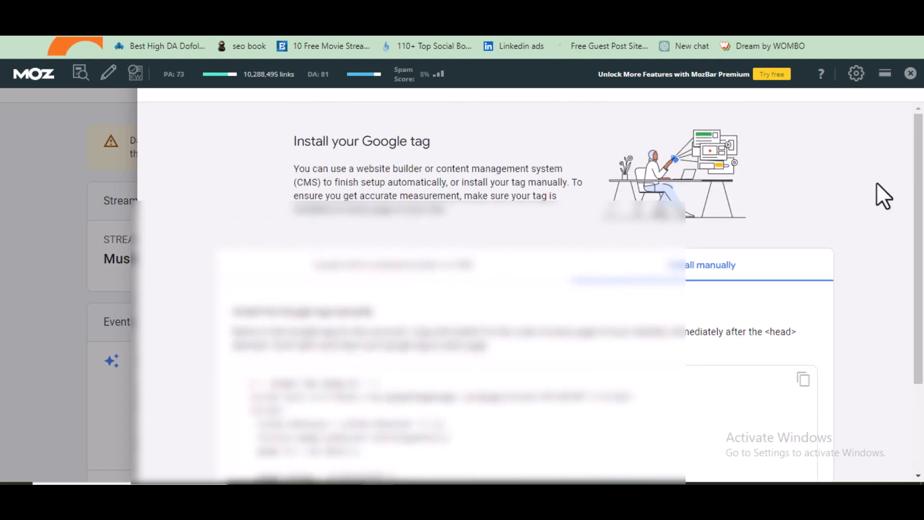
{"action": "left_click", "coordinate": [63, 202]}
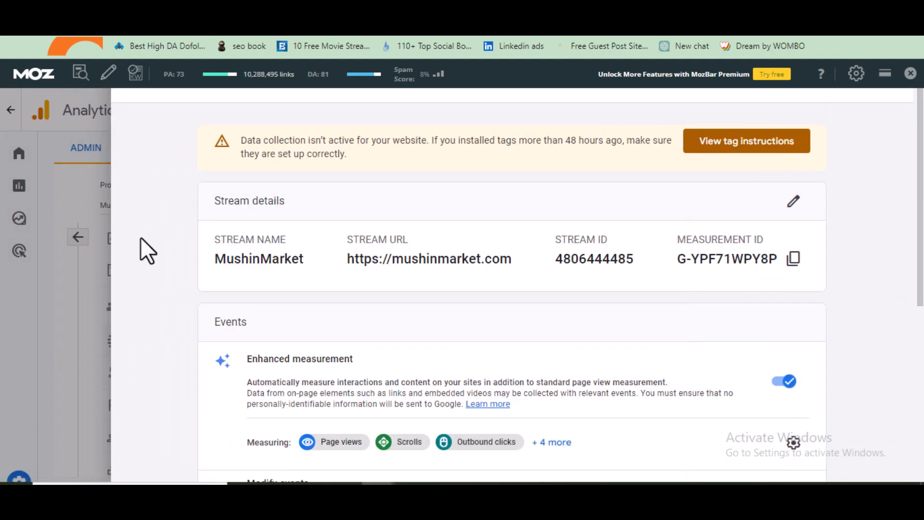
{"action": "left_click", "coordinate": [61, 263]}
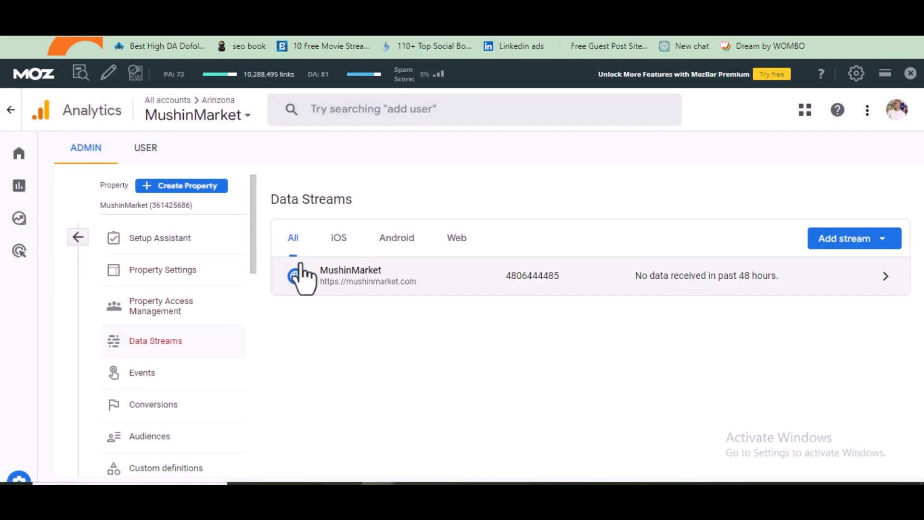
Open the Explore section and start a new blank exploration
{"action": "mouse_move", "coordinate": [11, 233]}
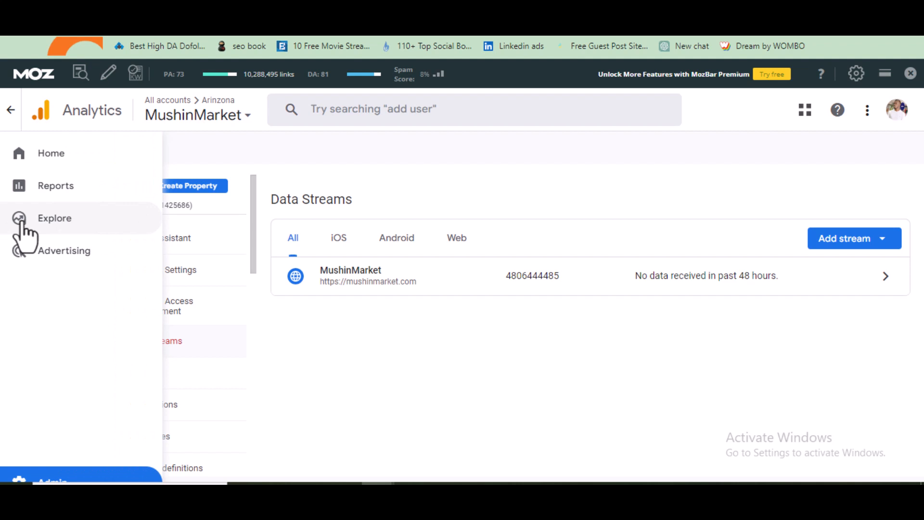
{"action": "left_click", "coordinate": [21, 222]}
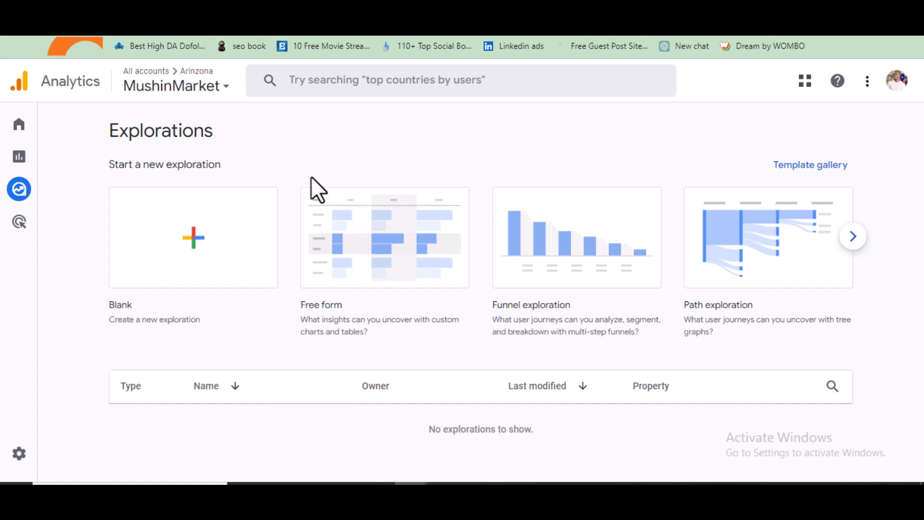
{"action": "left_click", "coordinate": [194, 244]}
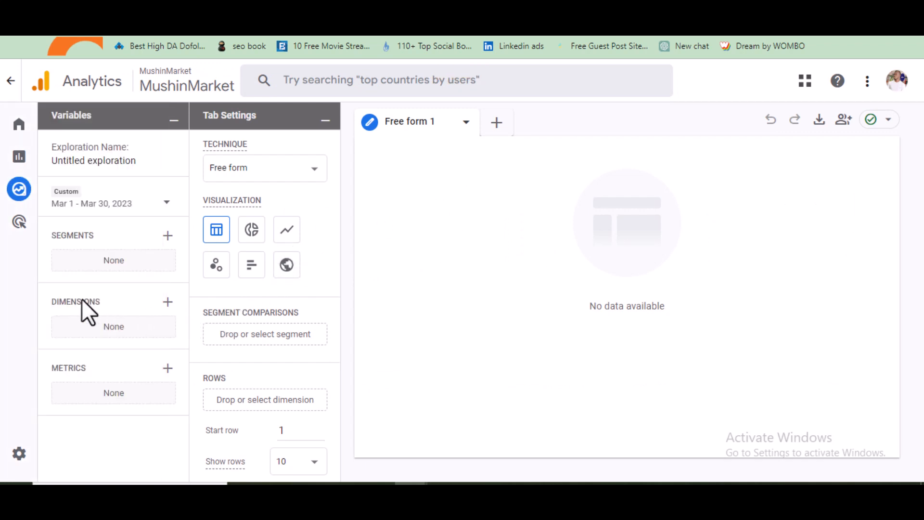
Search the dimensions for "search" and import the Search term dimension into the exploration
{"action": "mouse_move", "coordinate": [77, 301]}
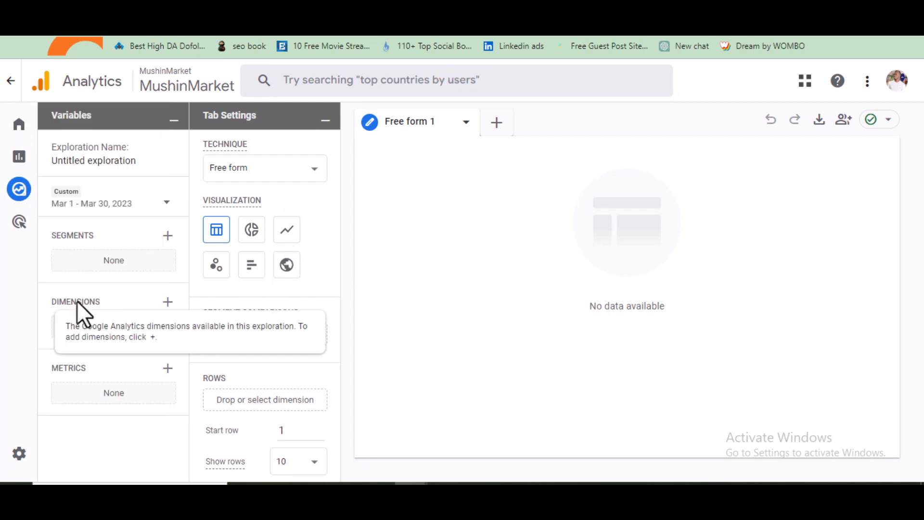
{"action": "left_click", "coordinate": [168, 302]}
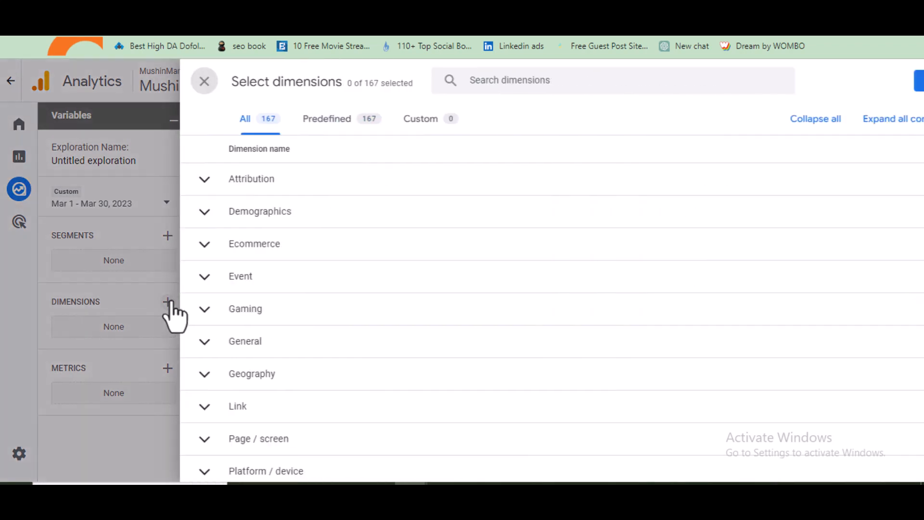
{"action": "left_click", "coordinate": [529, 86]}
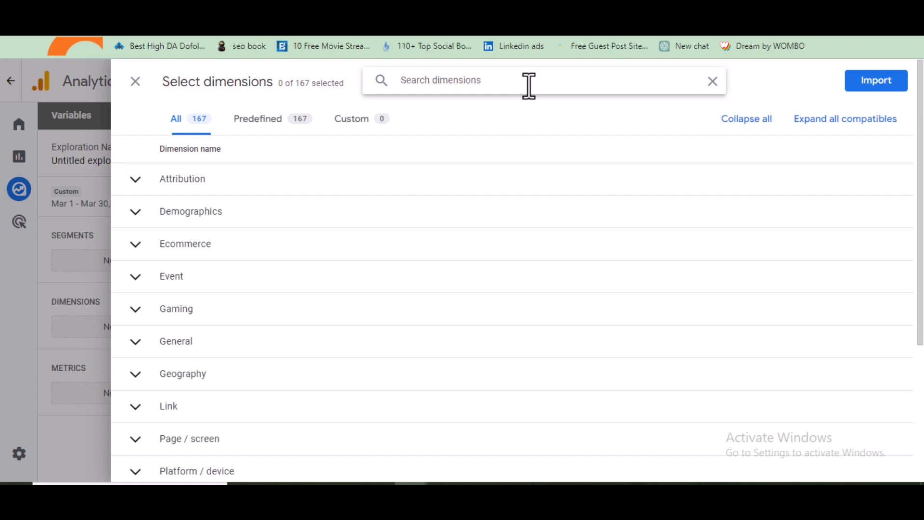
{"action": "type", "text": "search"}
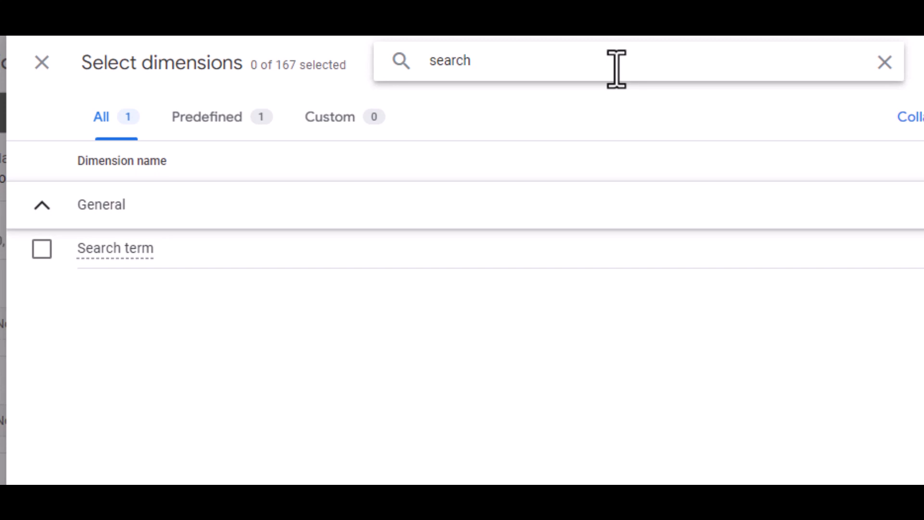
{"action": "left_click", "coordinate": [41, 250]}
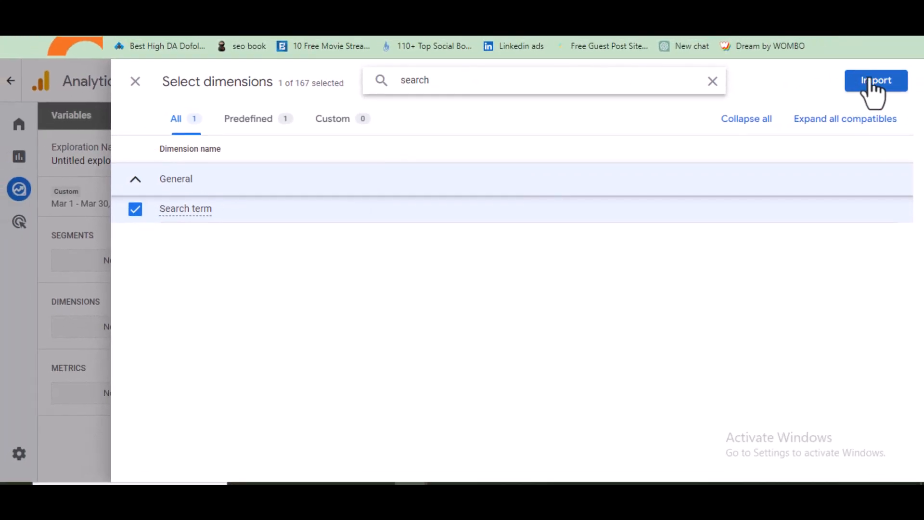
{"action": "left_click", "coordinate": [869, 80]}
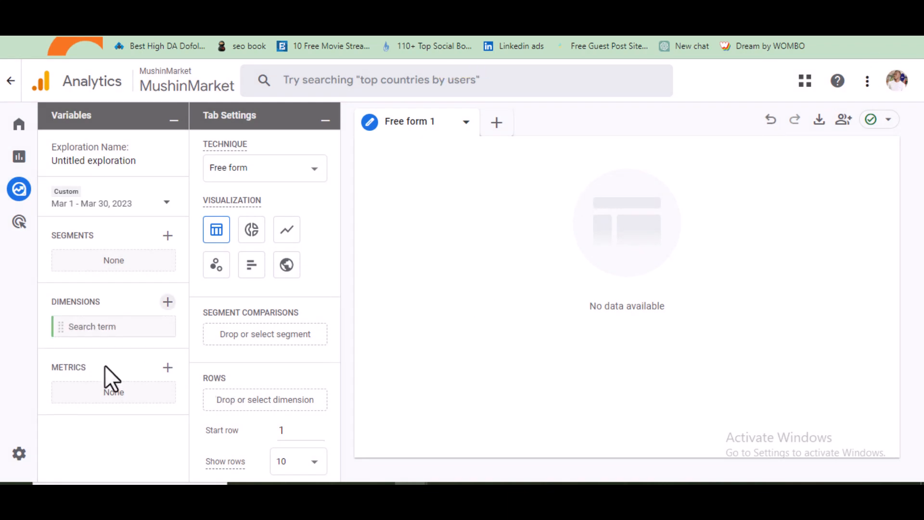
Search the metrics for "event" and import the Event count metric into the exploration
{"action": "left_click", "coordinate": [167, 367]}
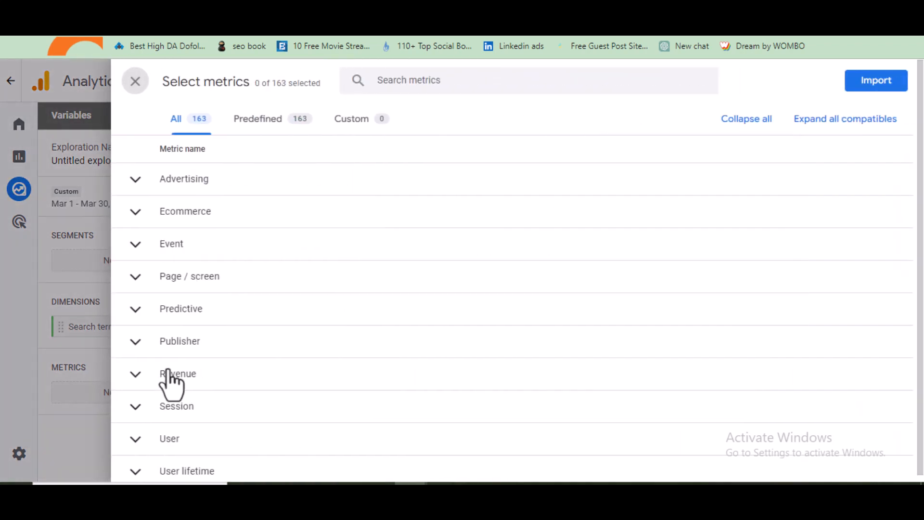
{"action": "left_click", "coordinate": [430, 80]}
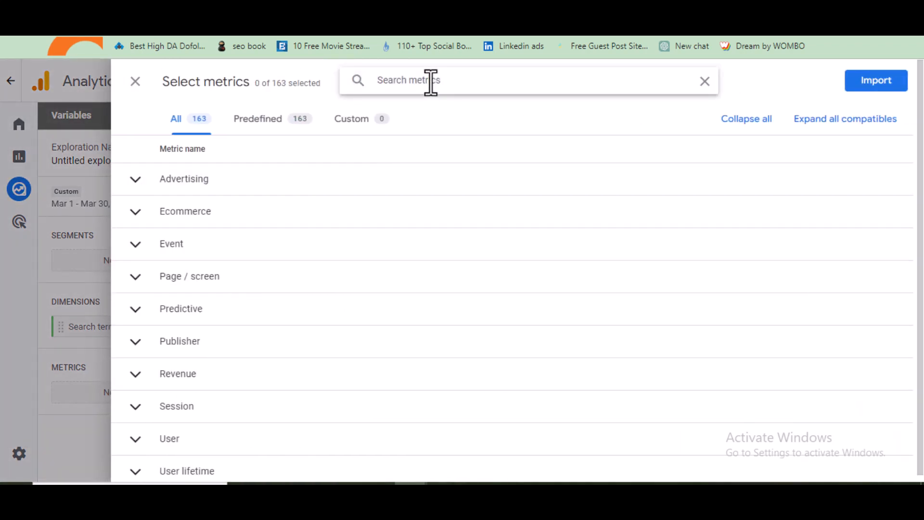
{"action": "type", "text": "ev"}
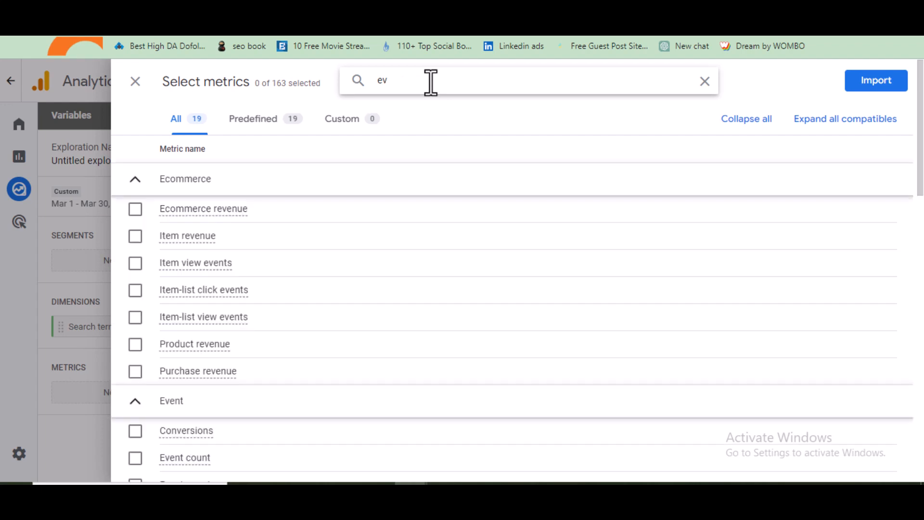
{"action": "type", "text": "nt"}
{"action": "key", "text": "BackSpace"}
{"action": "key", "text": "BackSpace"}
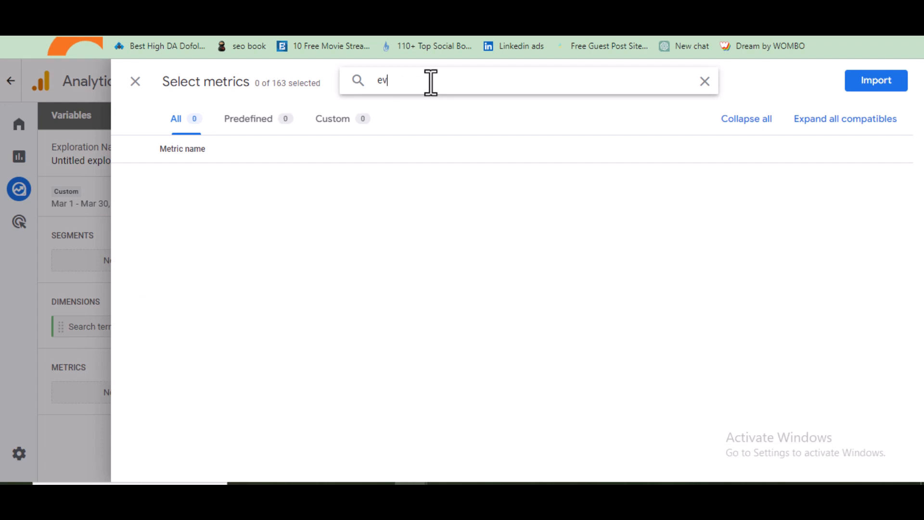
{"action": "type", "text": "ent"}
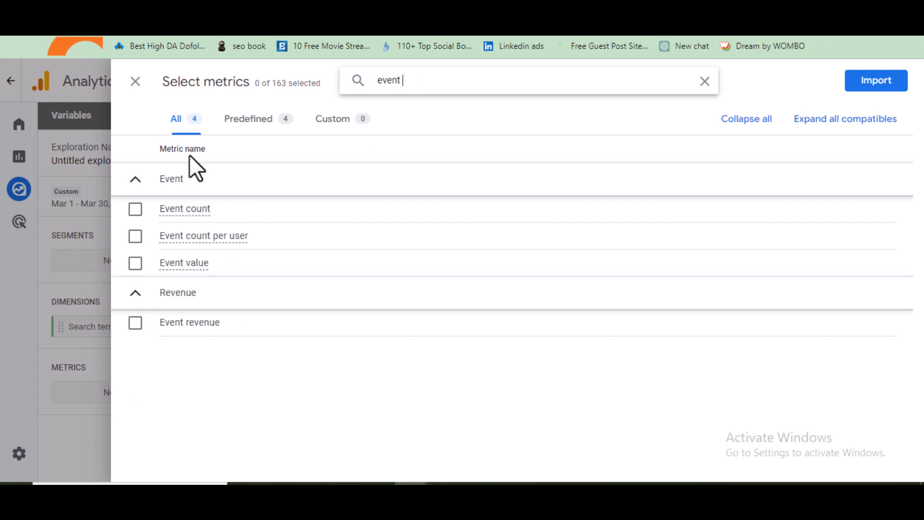
{"action": "left_click", "coordinate": [136, 209]}
{"action": "left_click", "coordinate": [877, 82]}
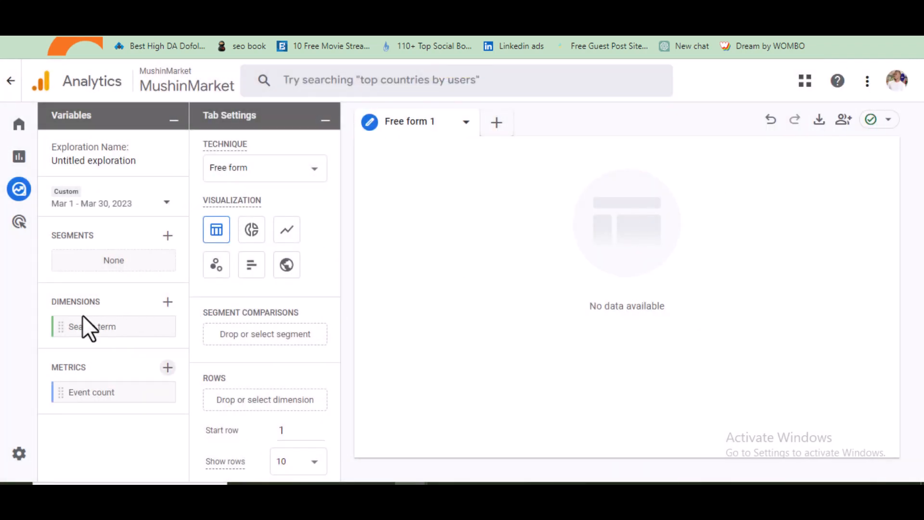
Place the Search term dimension into the Rows of the tab settings
{"action": "scroll", "coordinate": [280, 289], "scroll_direction": "down", "scroll_amount": 1}
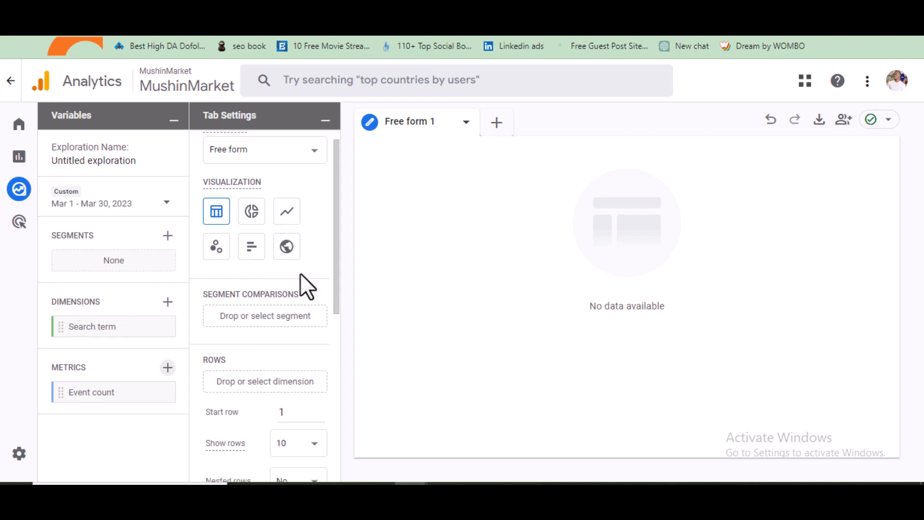
{"action": "scroll", "coordinate": [299, 273], "scroll_direction": "down", "scroll_amount": 3}
{"action": "scroll", "coordinate": [258, 306], "scroll_direction": "down", "scroll_amount": 1}
{"action": "scroll", "coordinate": [256, 256], "scroll_direction": "up", "scroll_amount": 1}
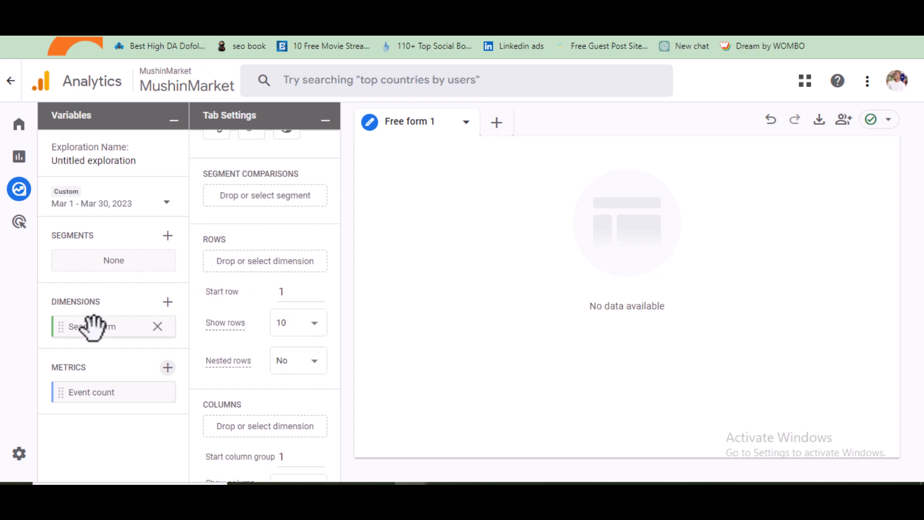
{"action": "left_click_drag", "start_coordinate": [93, 324], "coordinate": [225, 262]}
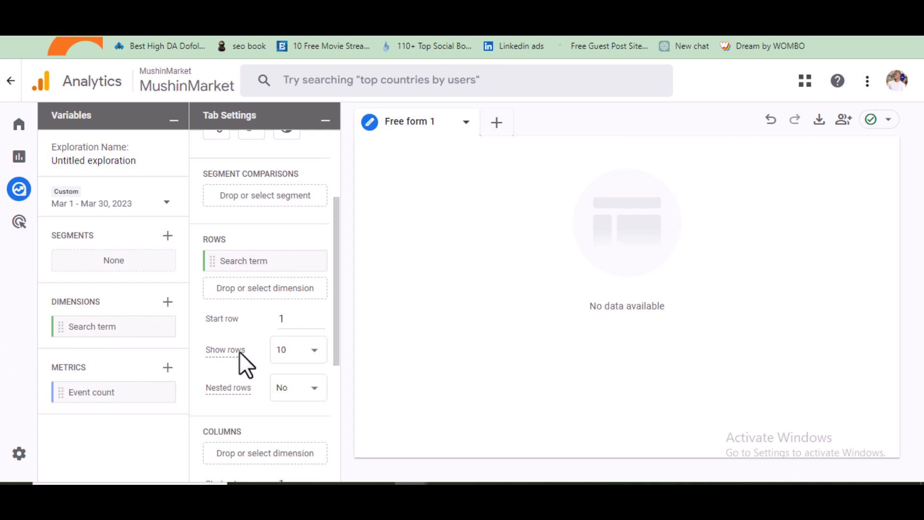
Place the Event count metric into the Values of the tab settings
{"action": "scroll", "coordinate": [239, 351], "scroll_direction": "down", "scroll_amount": 4}
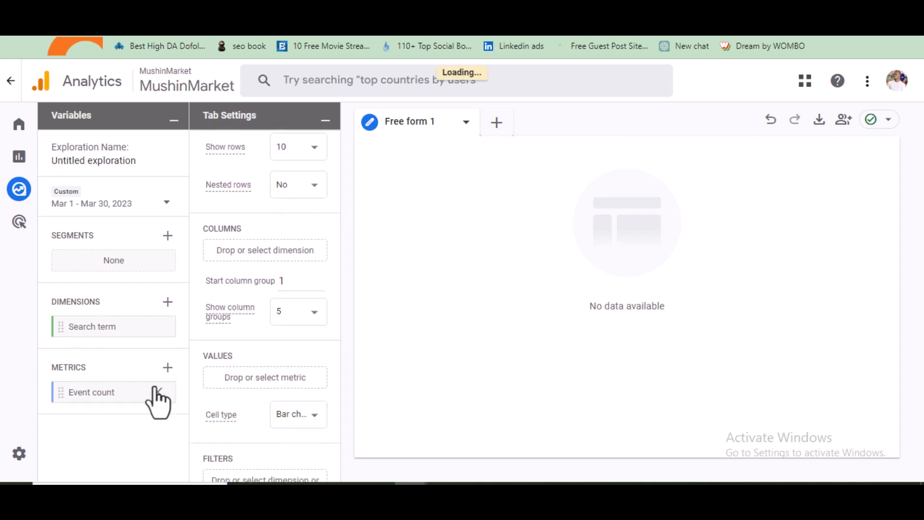
{"action": "mouse_move", "coordinate": [10, 387]}
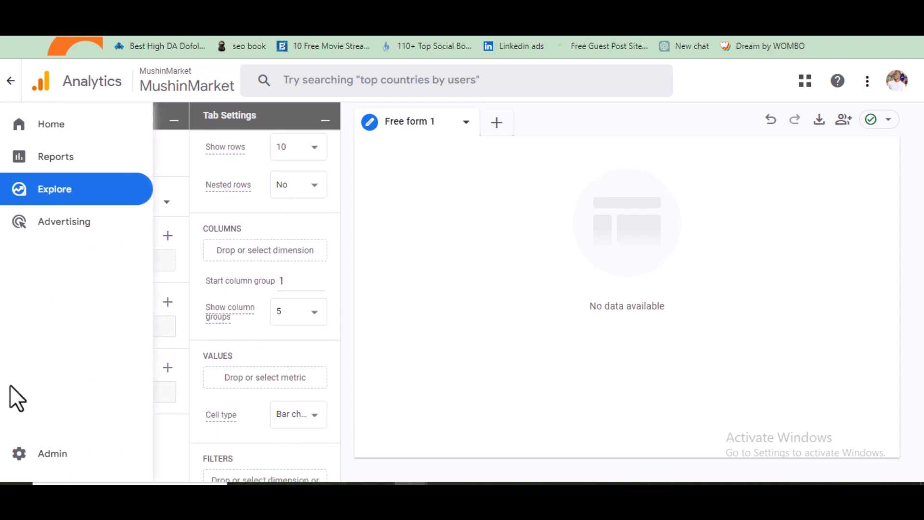
{"action": "left_click_drag", "start_coordinate": [112, 390], "coordinate": [254, 380]}
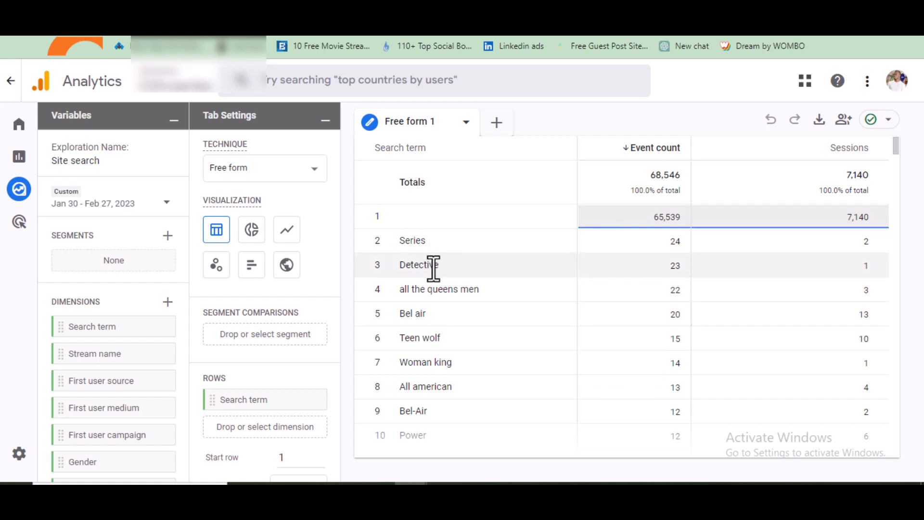
Scroll through the Site search exploration's table of search terms and event counts
{"action": "scroll", "coordinate": [436, 311], "scroll_direction": "down", "scroll_amount": 8}
{"action": "scroll", "coordinate": [443, 332], "scroll_direction": "down", "scroll_amount": 13}
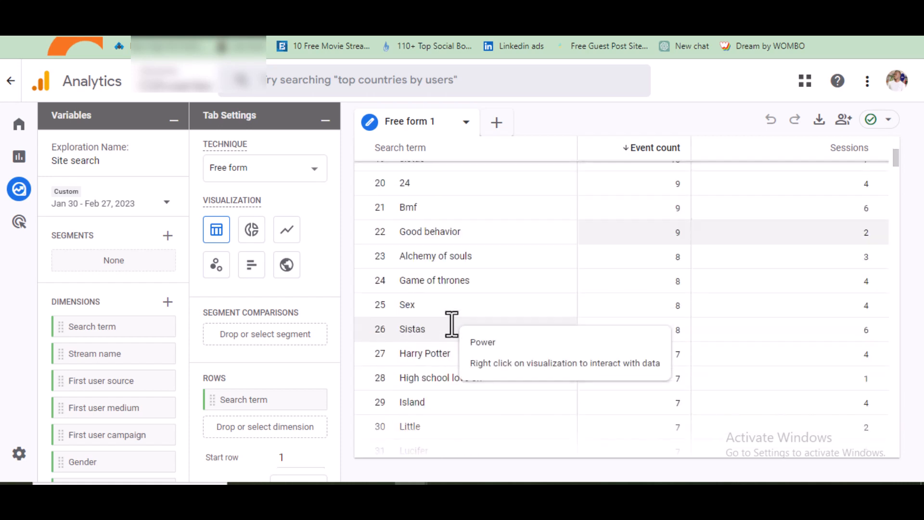
{"action": "scroll", "coordinate": [423, 347], "scroll_direction": "down", "scroll_amount": 6}
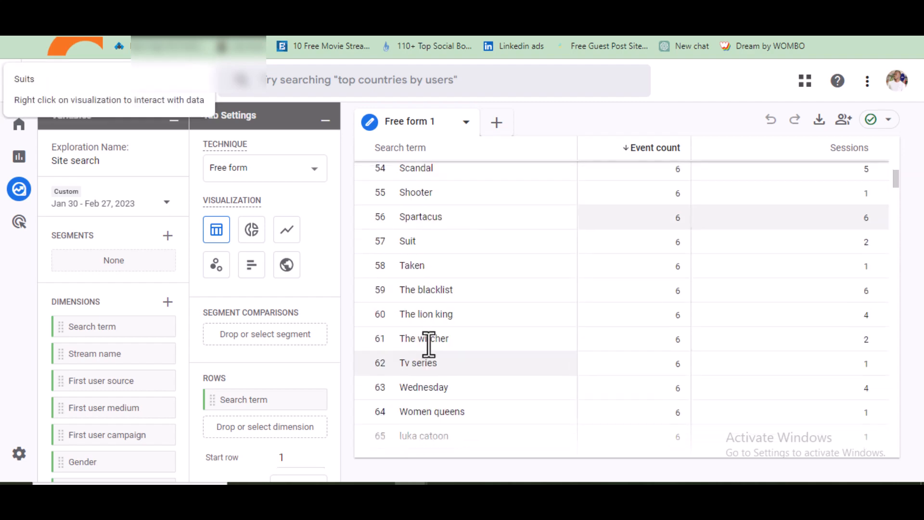
{"action": "scroll", "coordinate": [669, 212], "scroll_direction": "up", "scroll_amount": 6}
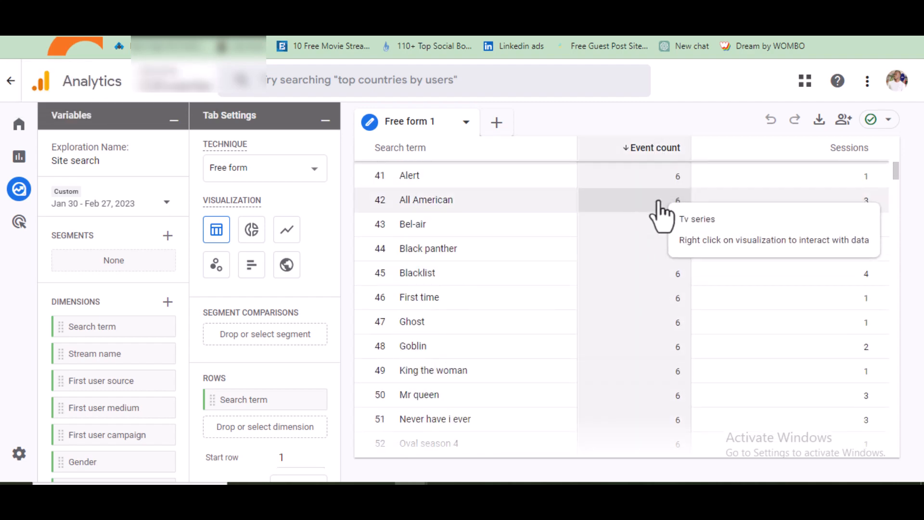
{"action": "scroll", "coordinate": [505, 232], "scroll_direction": "up", "scroll_amount": 11}
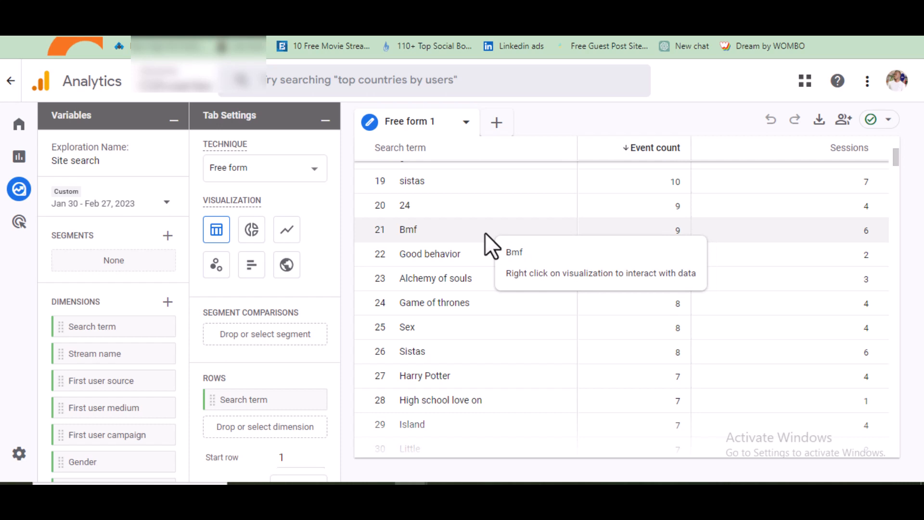
{"action": "scroll", "coordinate": [517, 276], "scroll_direction": "up", "scroll_amount": 5}
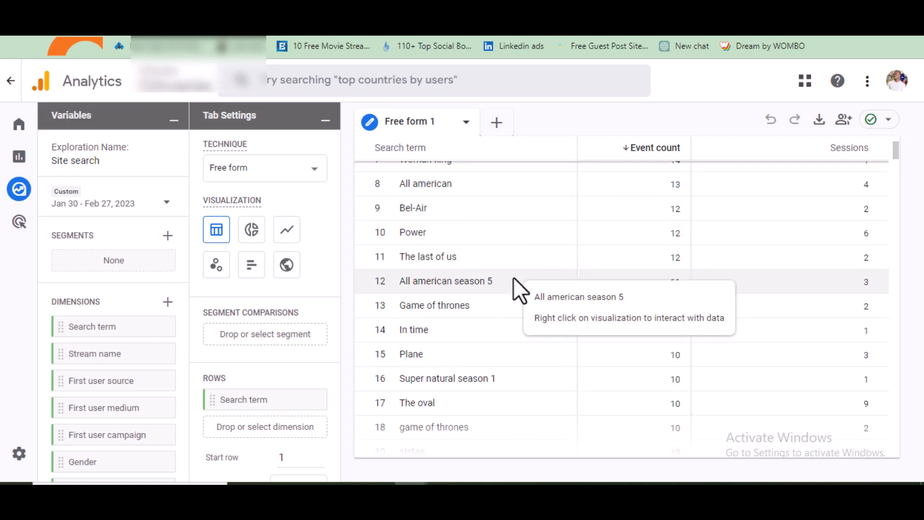
{"action": "scroll", "coordinate": [513, 276], "scroll_direction": "up", "scroll_amount": 5}
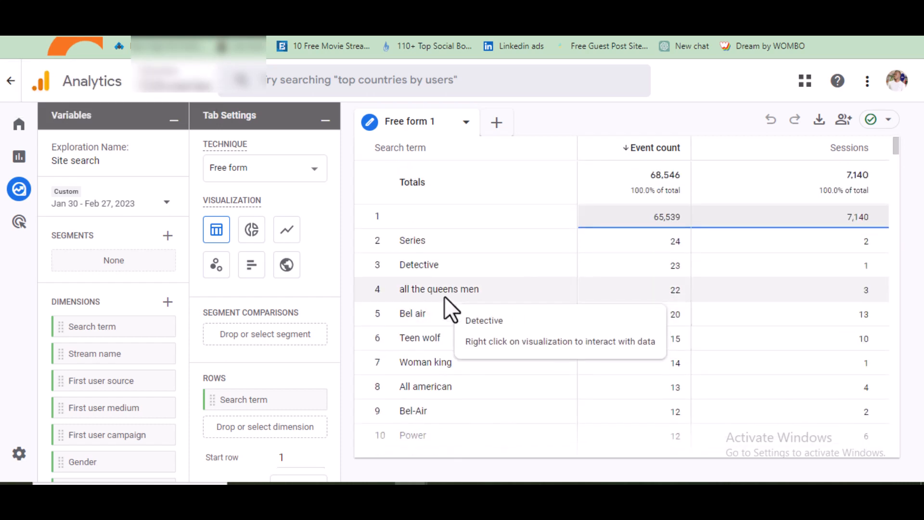